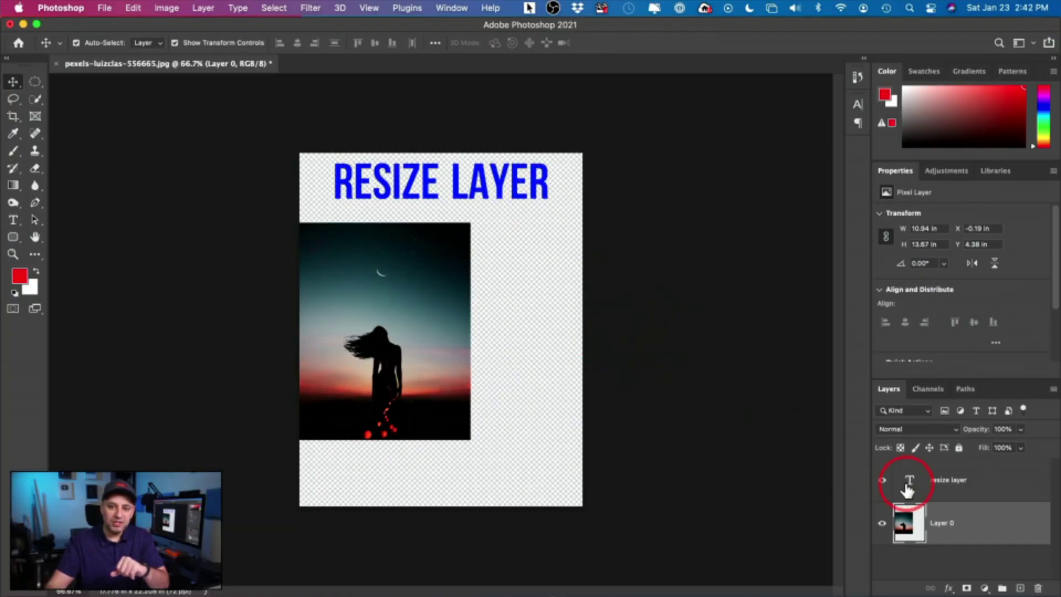
- Toggle the photo layer and the RESIZE LAYER text off and on to check their contents
left_click(881, 526)
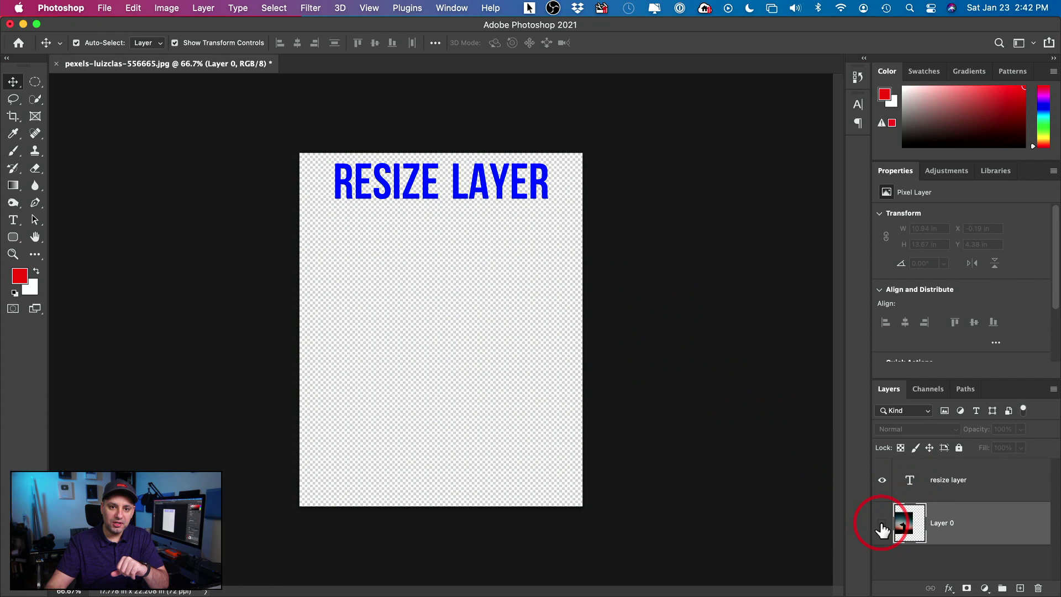
left_click(882, 524)
left_click(882, 480)
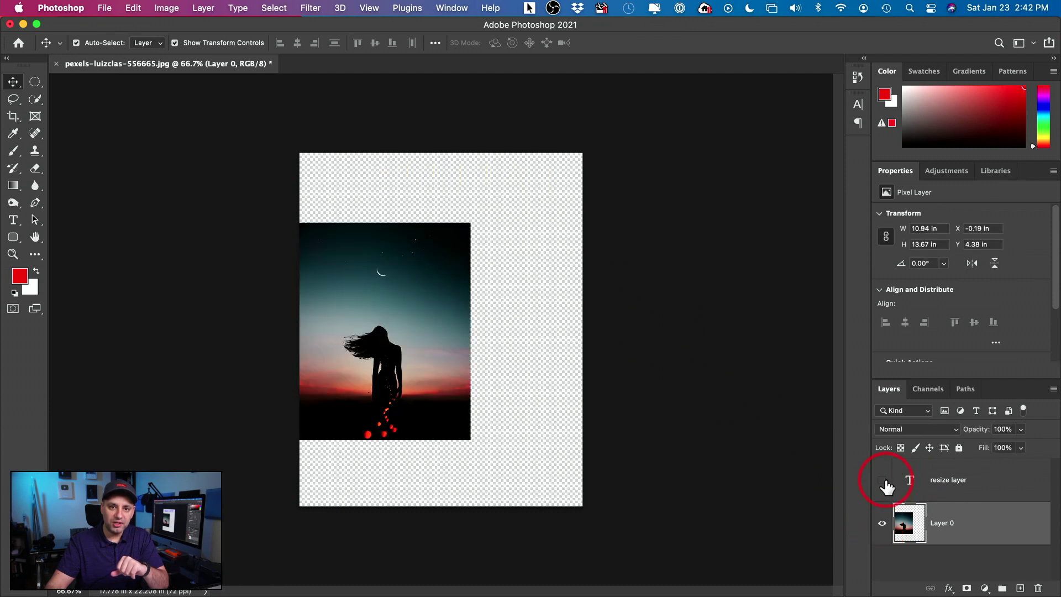
left_click(883, 481)
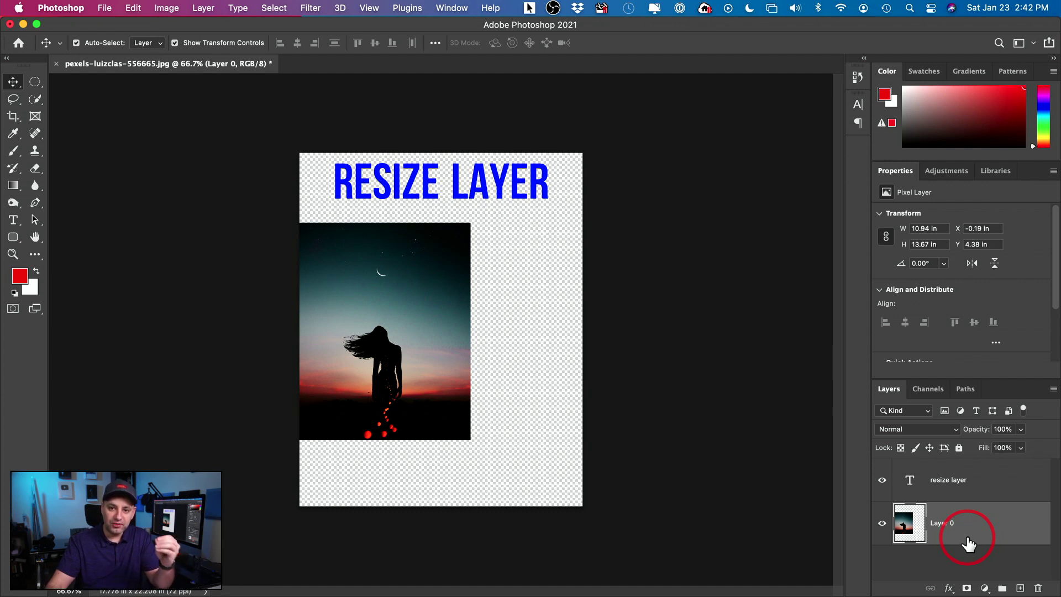
- Scale the sunset photo up to 173.72% with Free Transform so it overfills the canvas
left_click(134, 8)
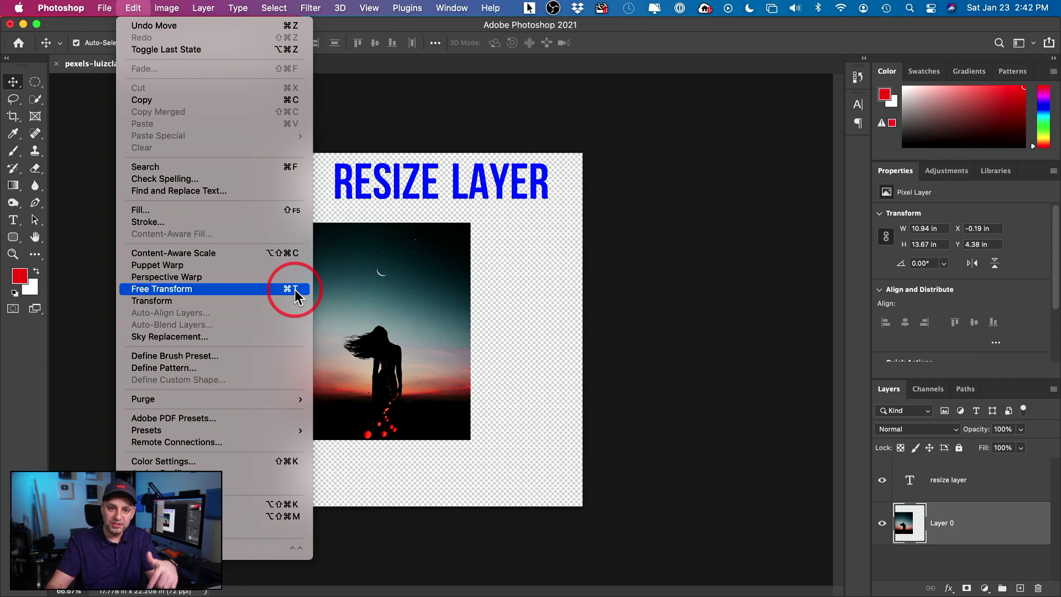
left_click(512, 292)
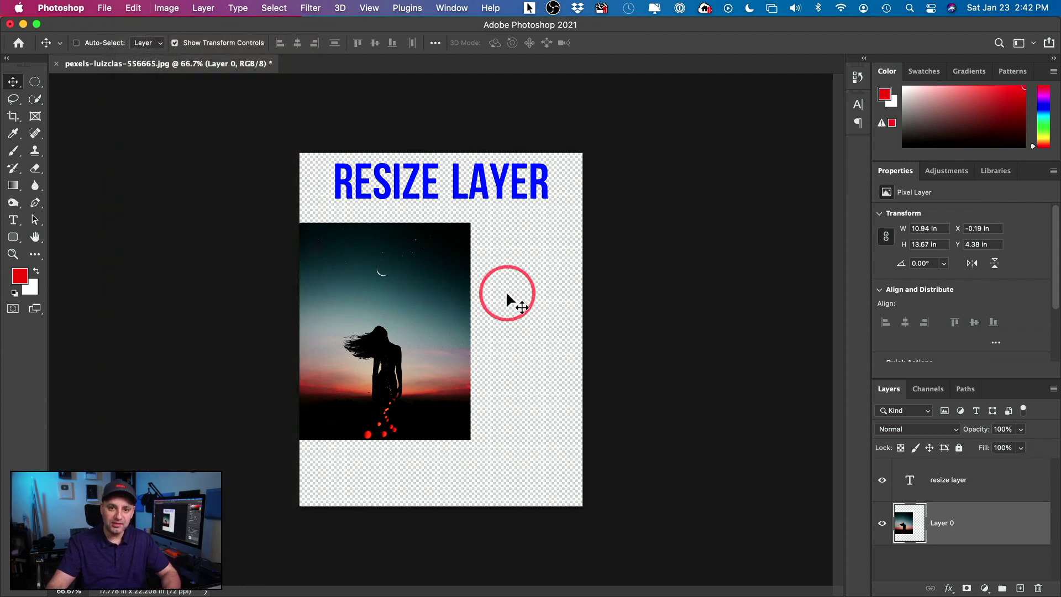
key("super+t")
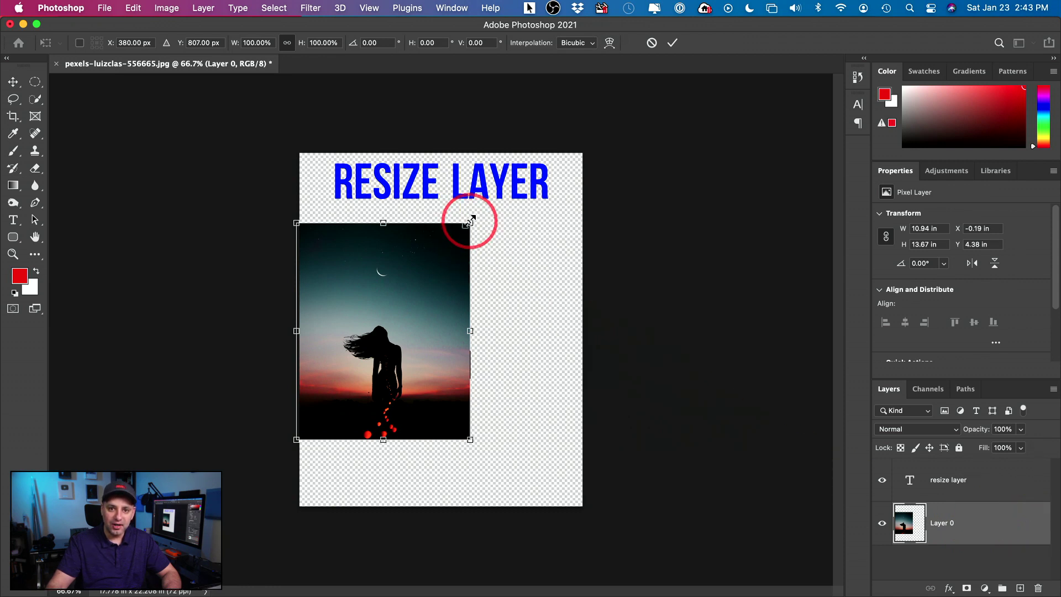
left_click_drag(470, 223, 497, 244)
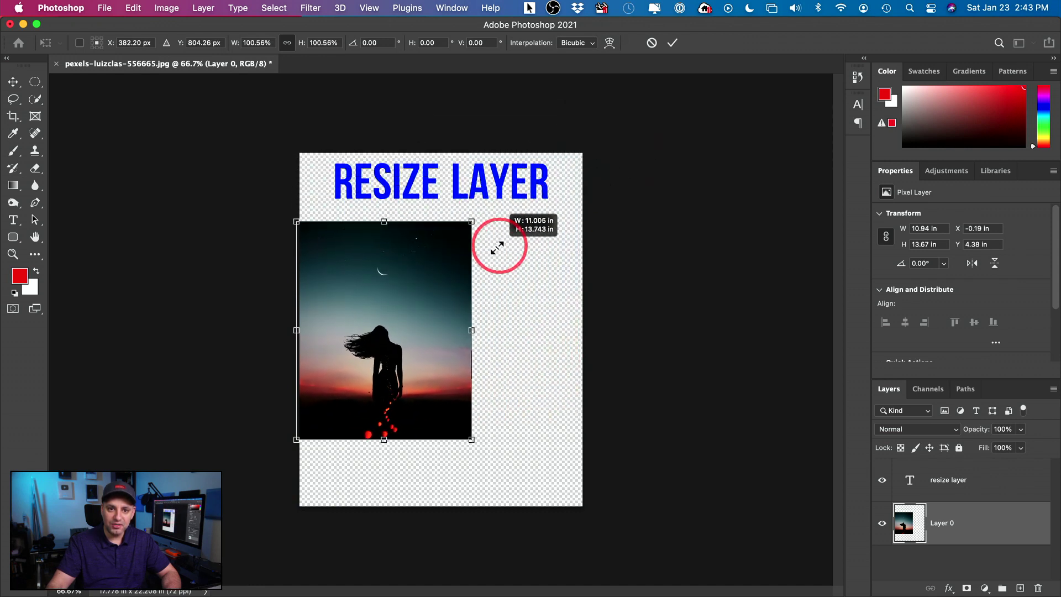
mouse_move(469, 332)
left_mouse_down()
mouse_move(645, 331)
mouse_move(458, 333)
left_mouse_up()
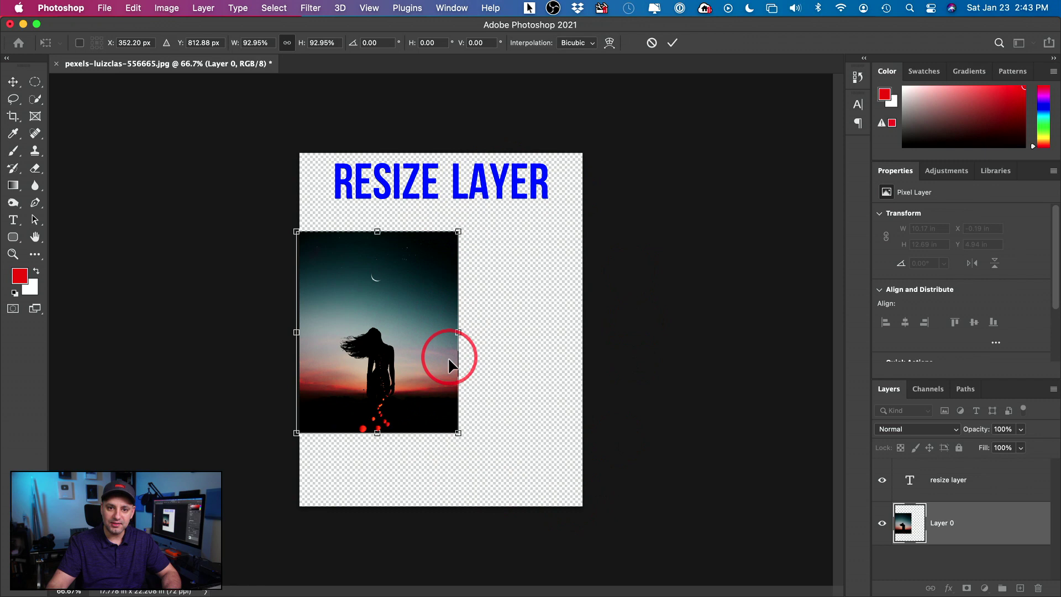
left_click_drag(458, 331, 598, 336)
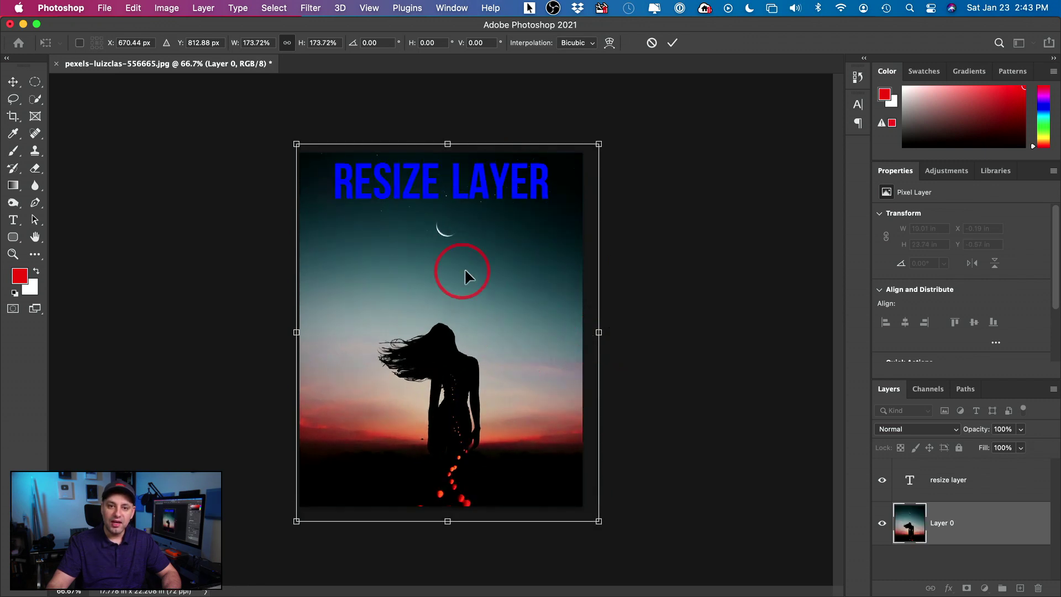
left_click(671, 44)
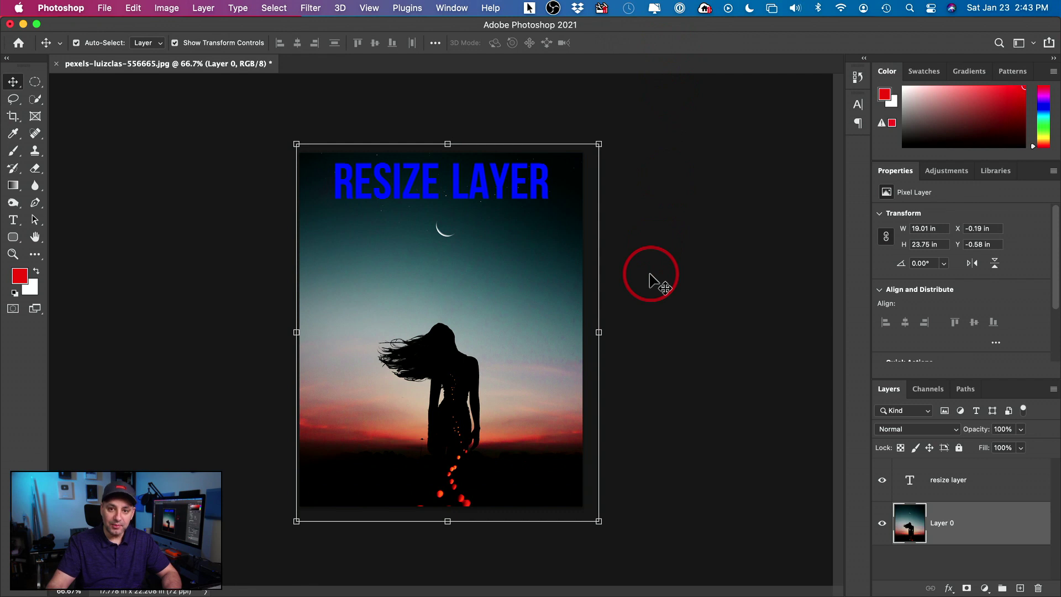
key("super+t")
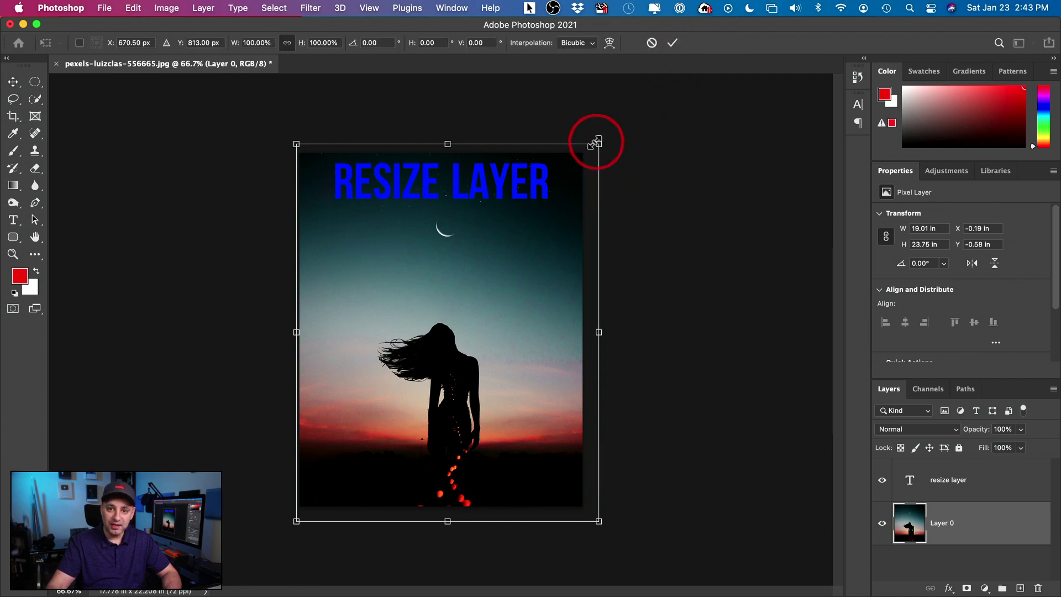
mouse_move(599, 144)
left_mouse_down()
mouse_move(453, 329)
mouse_move(522, 235)
mouse_move(516, 243)
mouse_move(404, 225)
mouse_move(402, 160)
mouse_move(394, 170)
mouse_move(791, 178)
mouse_move(481, 198)
mouse_move(459, 319)
mouse_move(574, 213)
mouse_move(575, 192)
mouse_move(587, 198)
mouse_move(593, 141)
left_mouse_up()
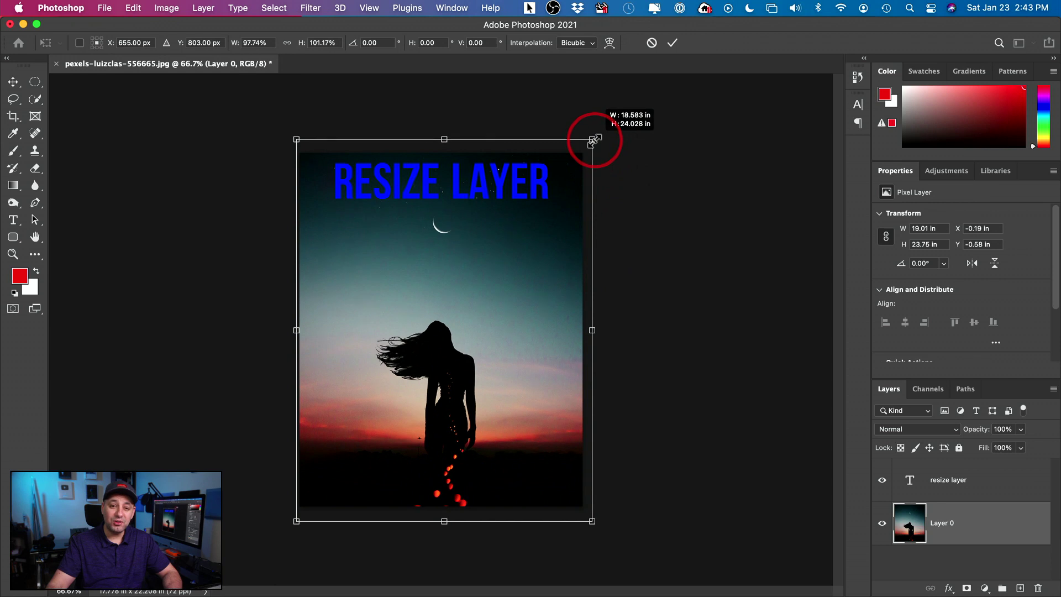
left_click_drag(593, 141, 451, 218)
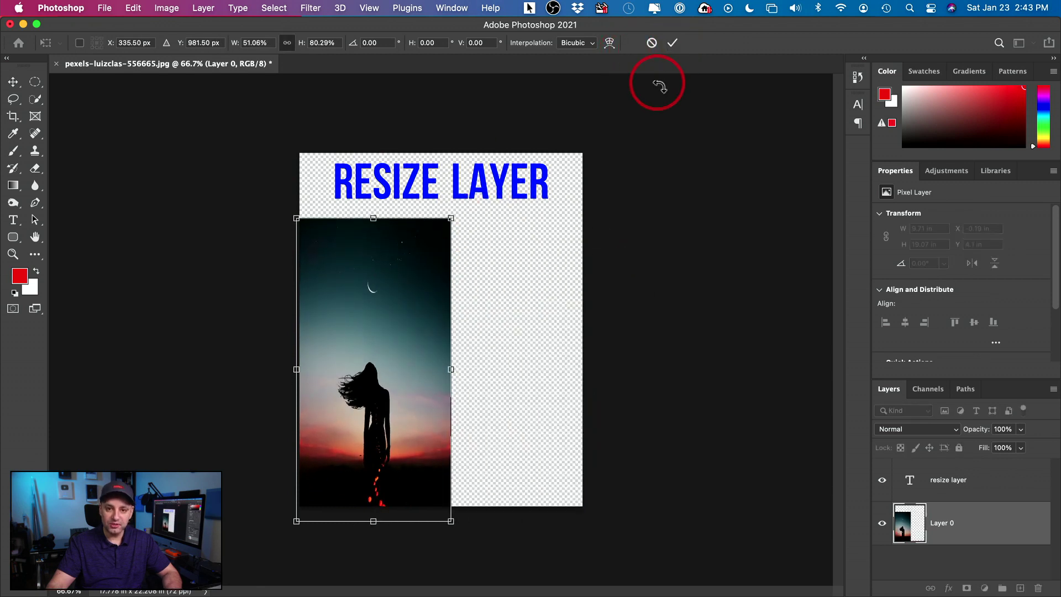
key("super+z")
left_click(673, 47)
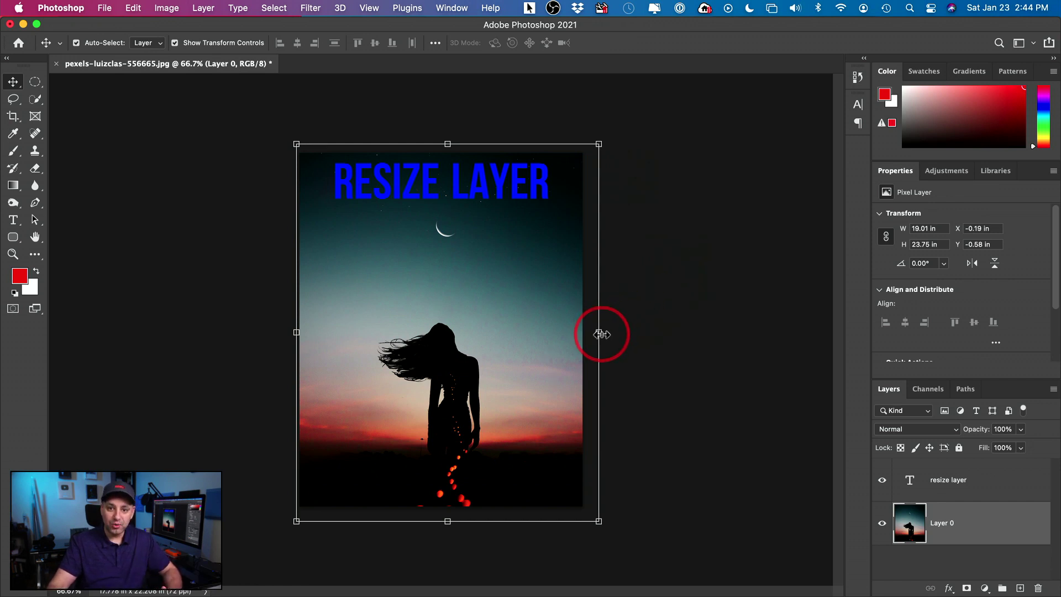
- Try stretching the photo wider to 168.74%, then cancel that stretch
left_click_drag(603, 334, 807, 339)
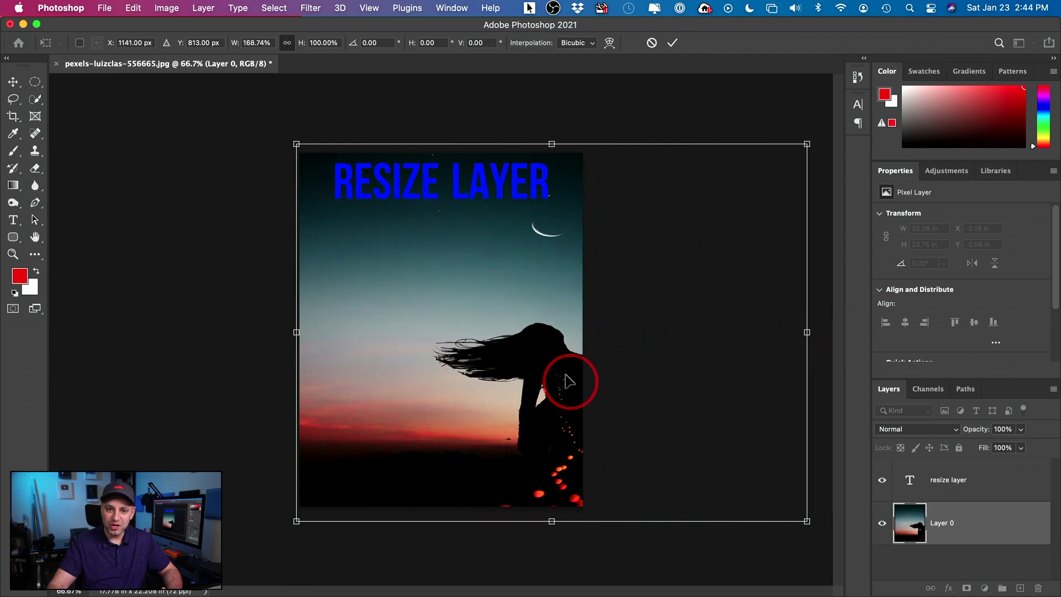
left_click_drag(549, 367, 495, 368)
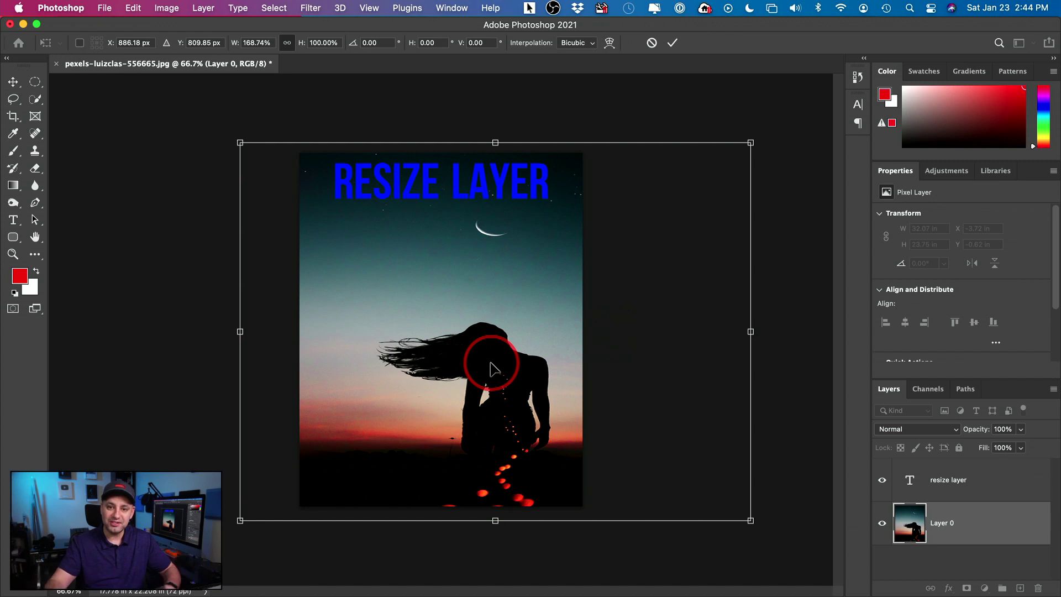
left_click(651, 46)
- Shrink the photo proportionally to 71.87% below the text and apply it
key("ctrl+t")
left_click_drag(582, 153, 422, 268)
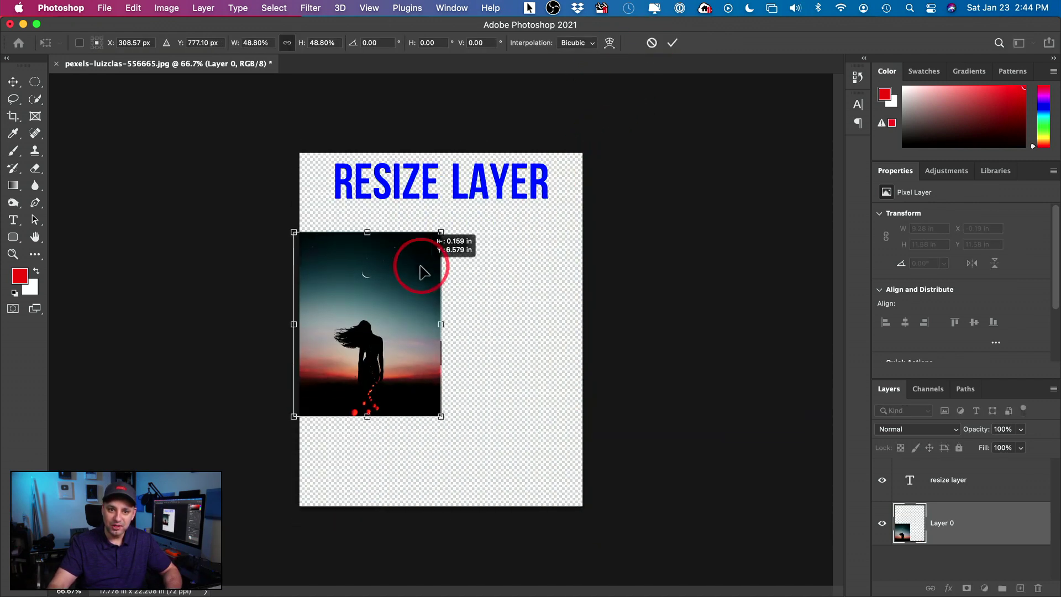
left_click_drag(441, 418, 532, 510)
left_click(672, 43)
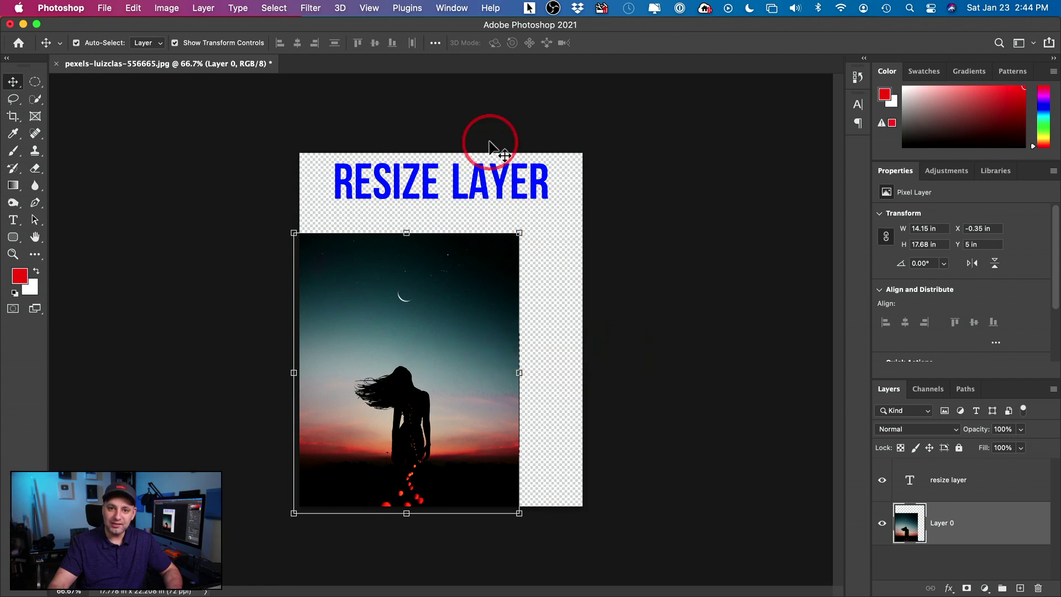
- Test a 186.46% wide stretch of the photo, then cancel to keep the smaller size
left_click_drag(519, 375, 613, 375)
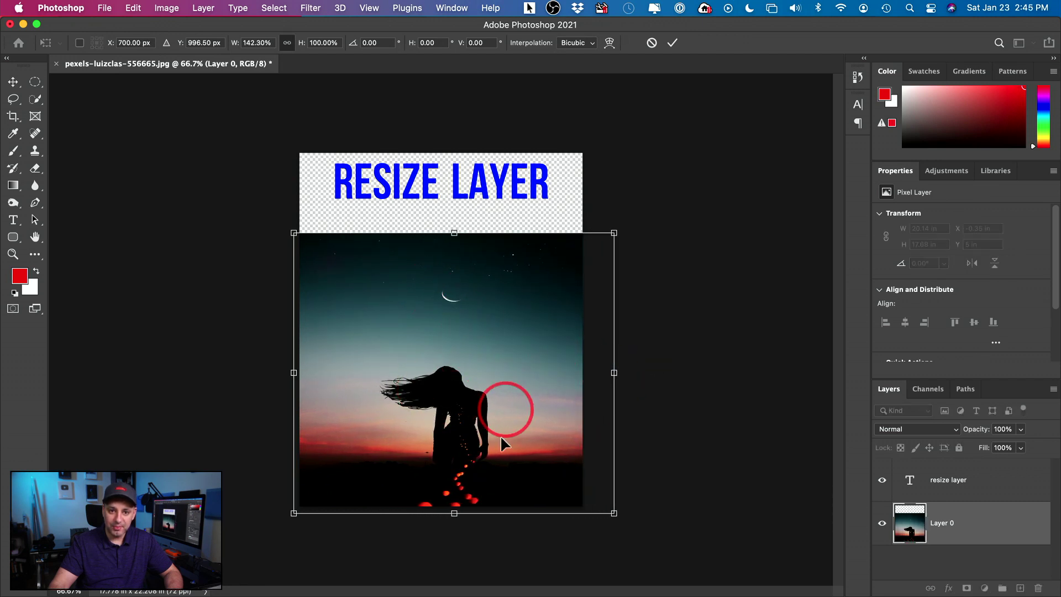
mouse_move(613, 374)
left_mouse_down()
mouse_move(713, 372)
mouse_move(611, 367)
left_mouse_up()
left_click_drag(537, 367, 483, 366)
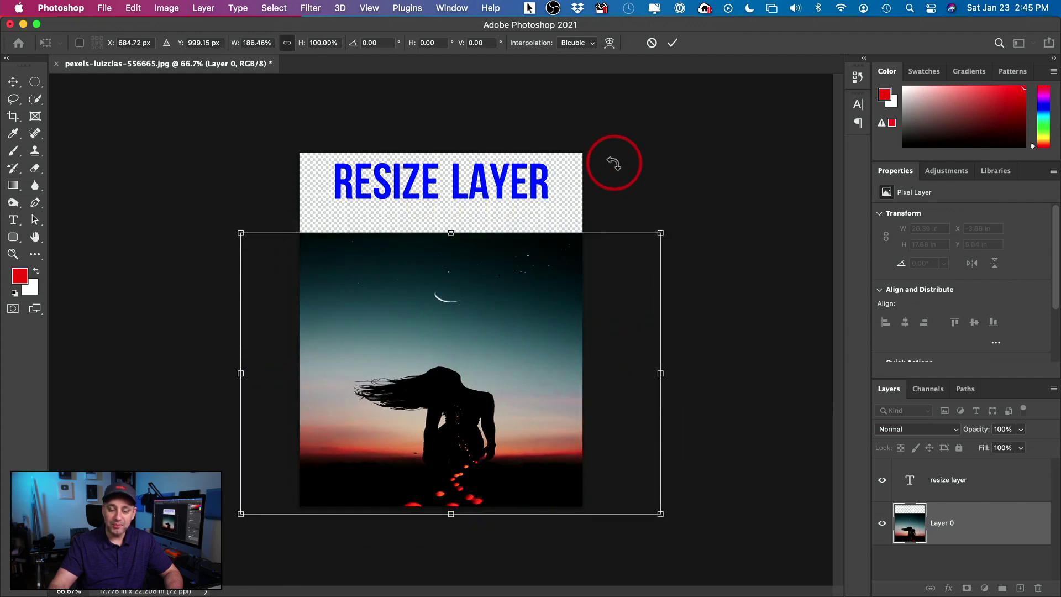
left_click(652, 45)
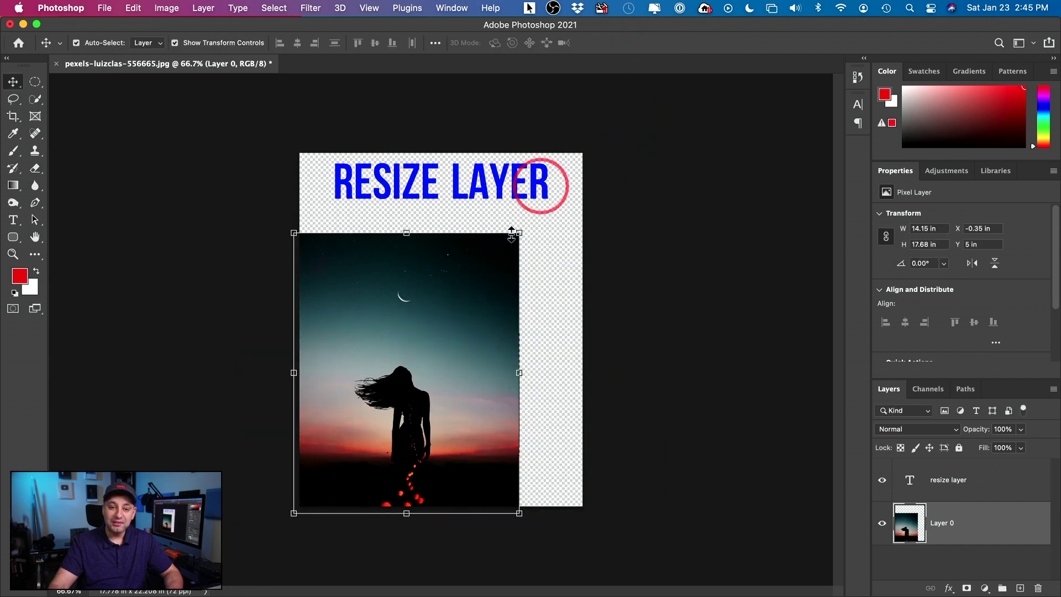
left_click(133, 8)
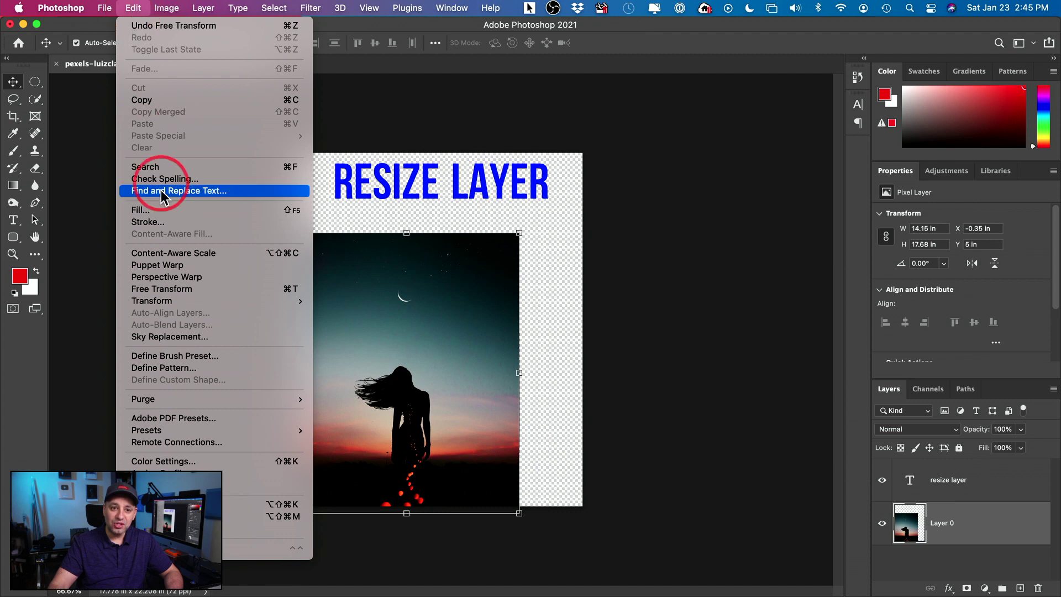
left_click(201, 253)
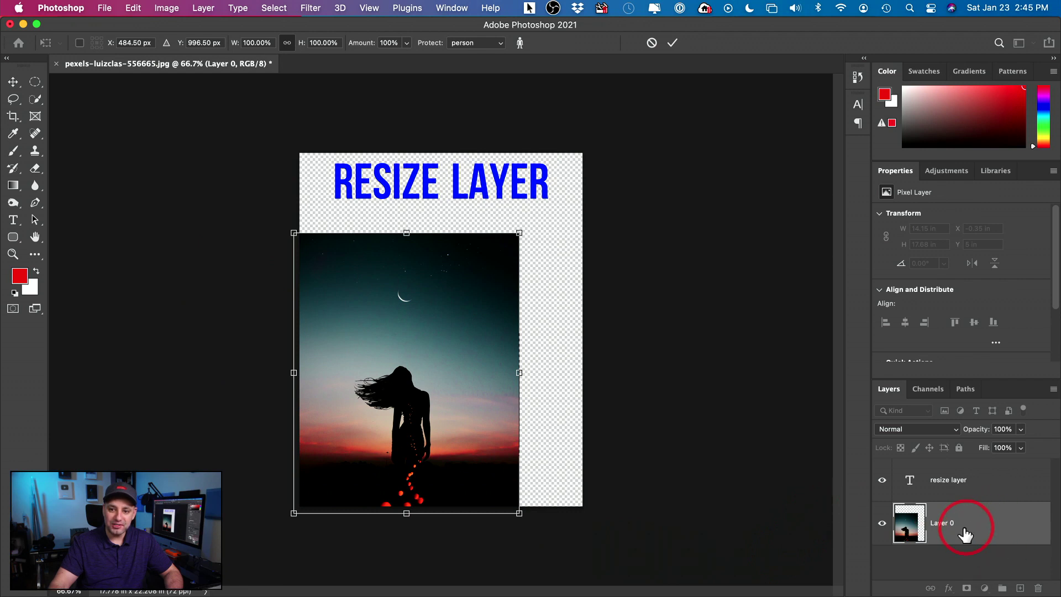
left_click_drag(519, 372, 611, 372)
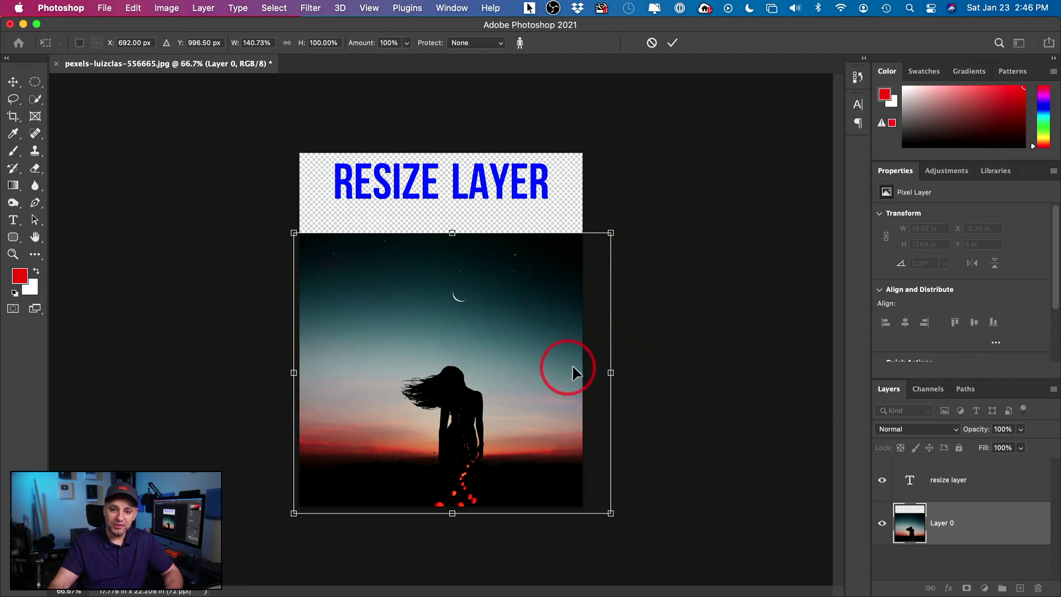
left_click_drag(611, 373, 81, 377)
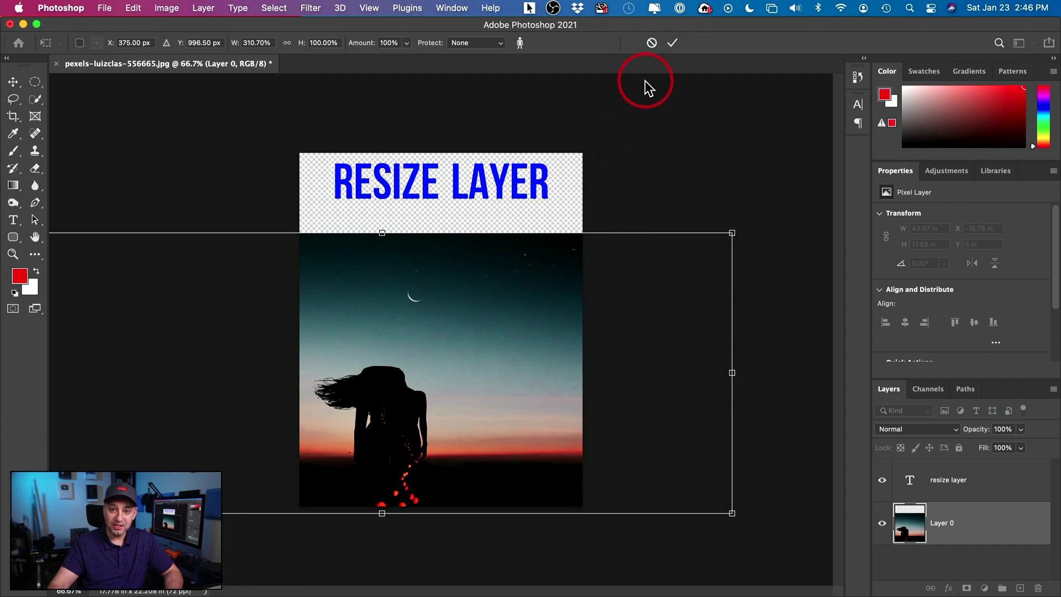
left_click(651, 43)
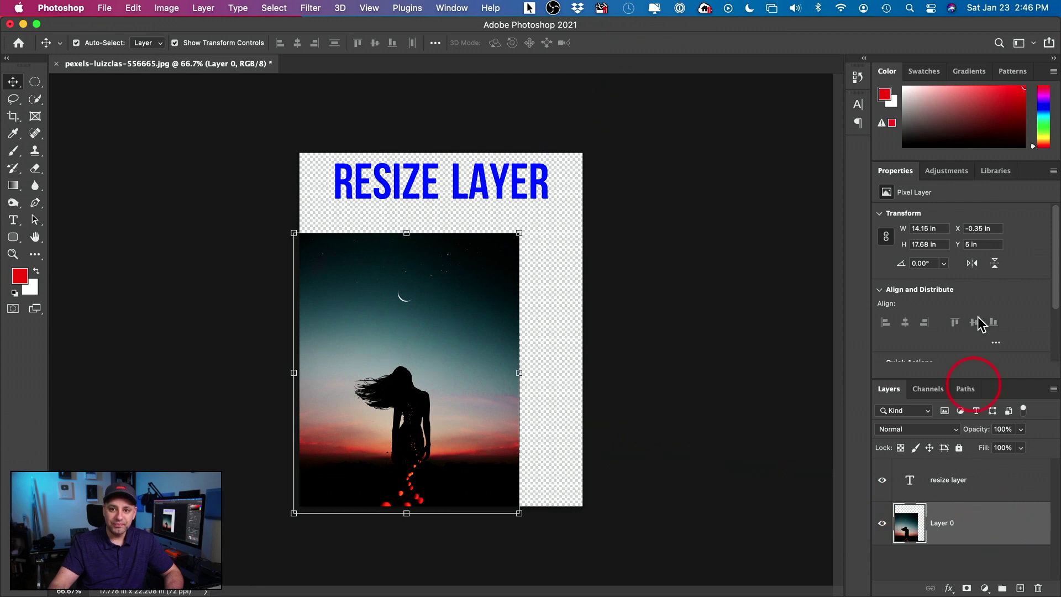
- Run Select Subject from the Properties Quick Actions to outline the silhouetted woman
scroll(967, 295, "down", 3)
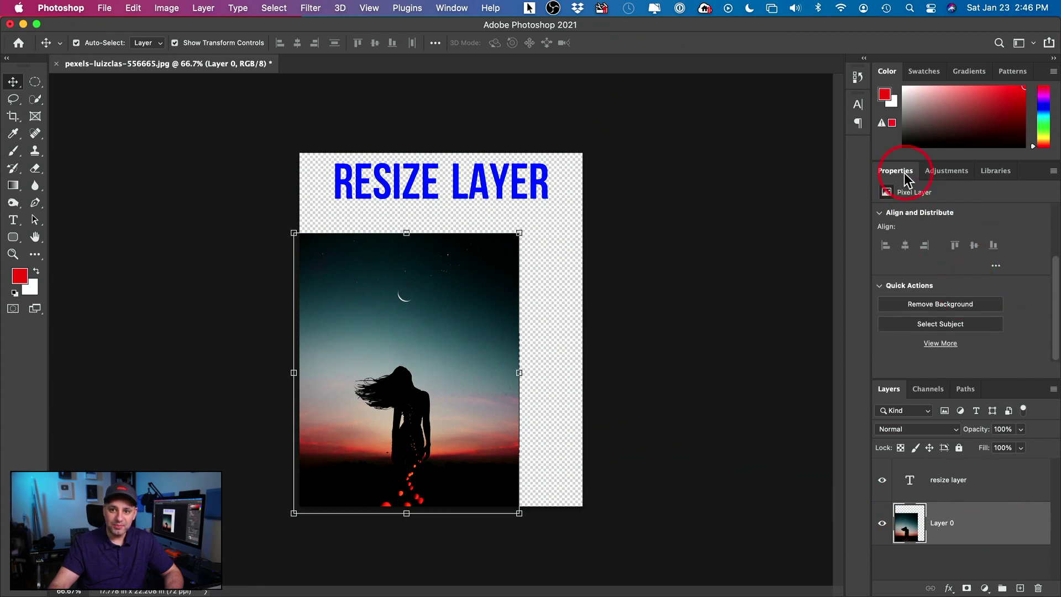
left_click(919, 325)
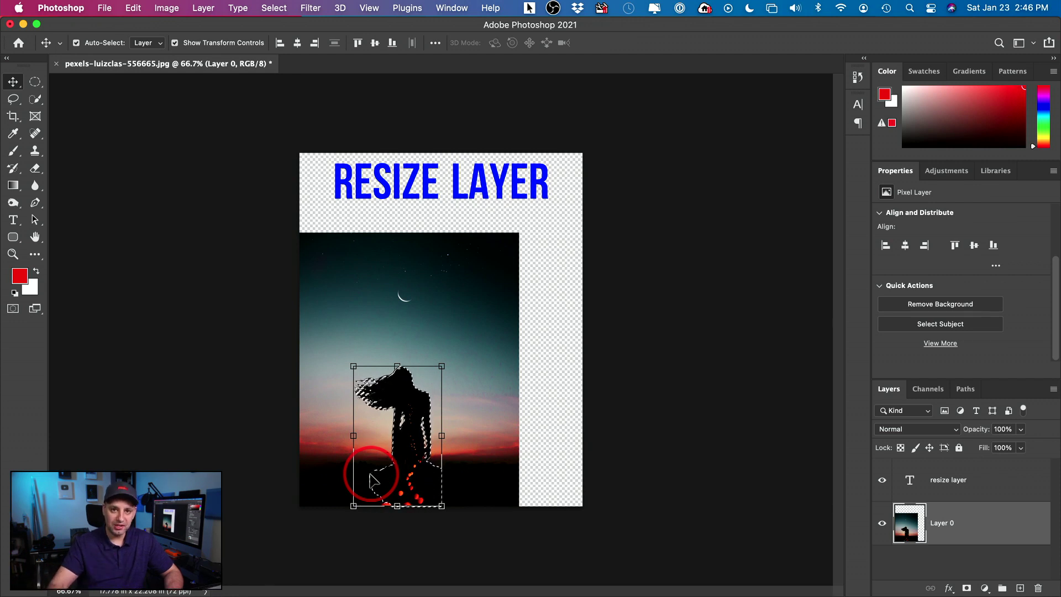
left_click(274, 9)
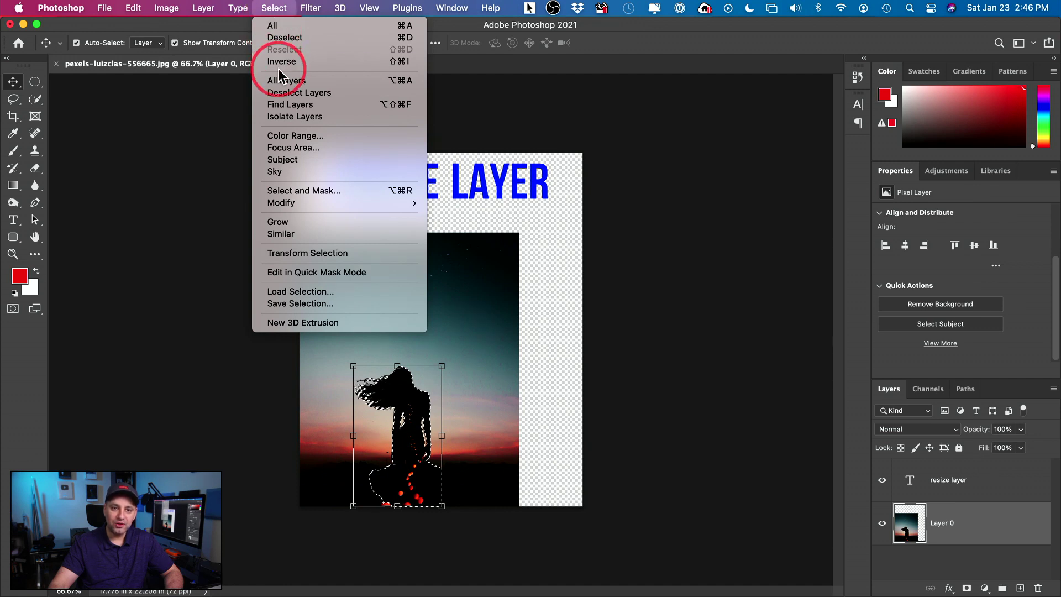
- Store the woman's selection as a channel named 'girl', then deselect the photo
left_click(292, 305)
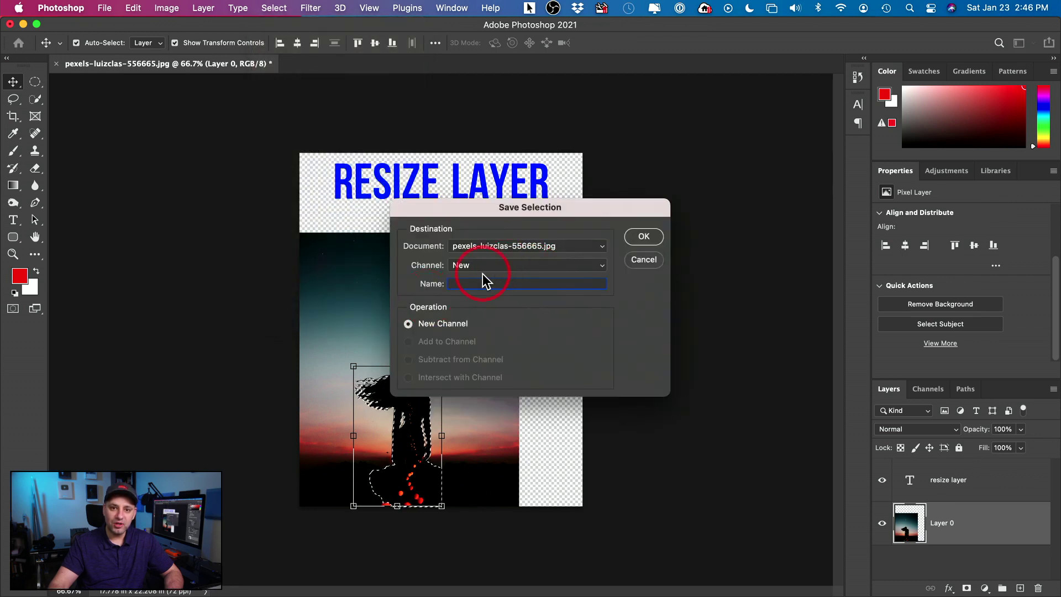
type("girl")
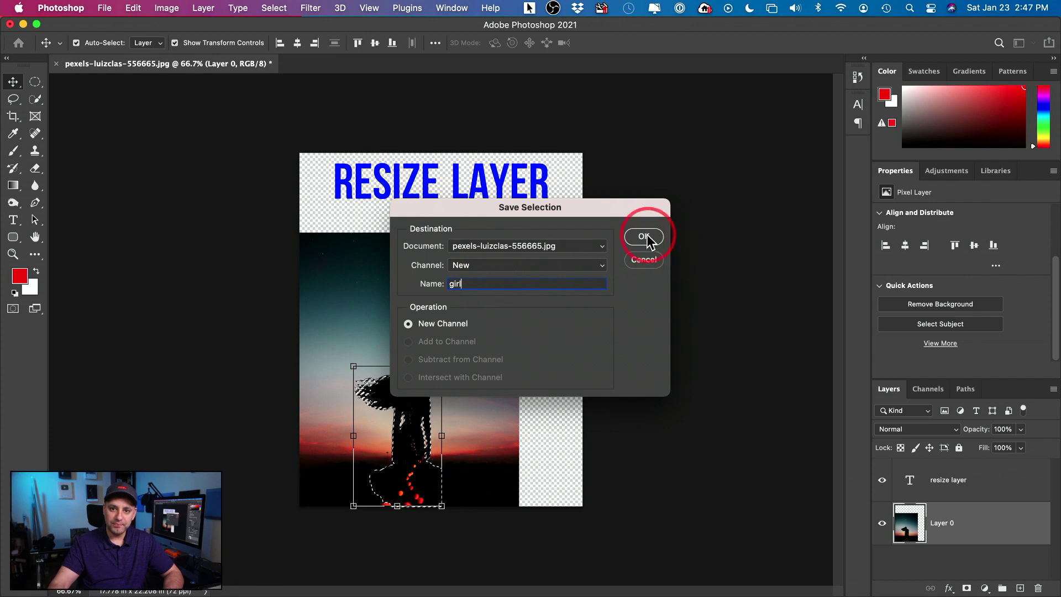
left_click(646, 237)
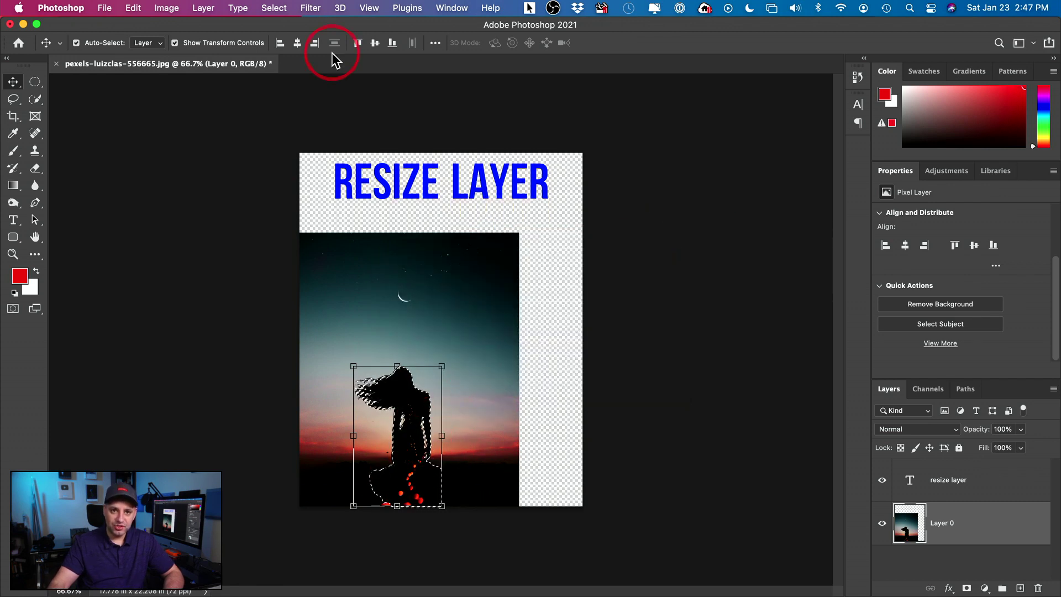
left_click(274, 8)
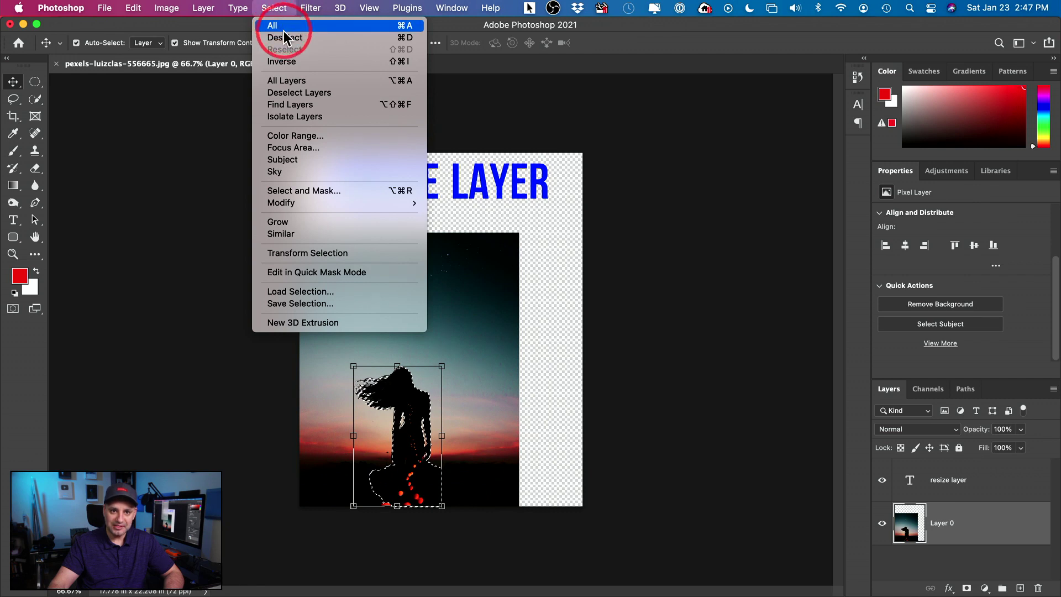
left_click(406, 37)
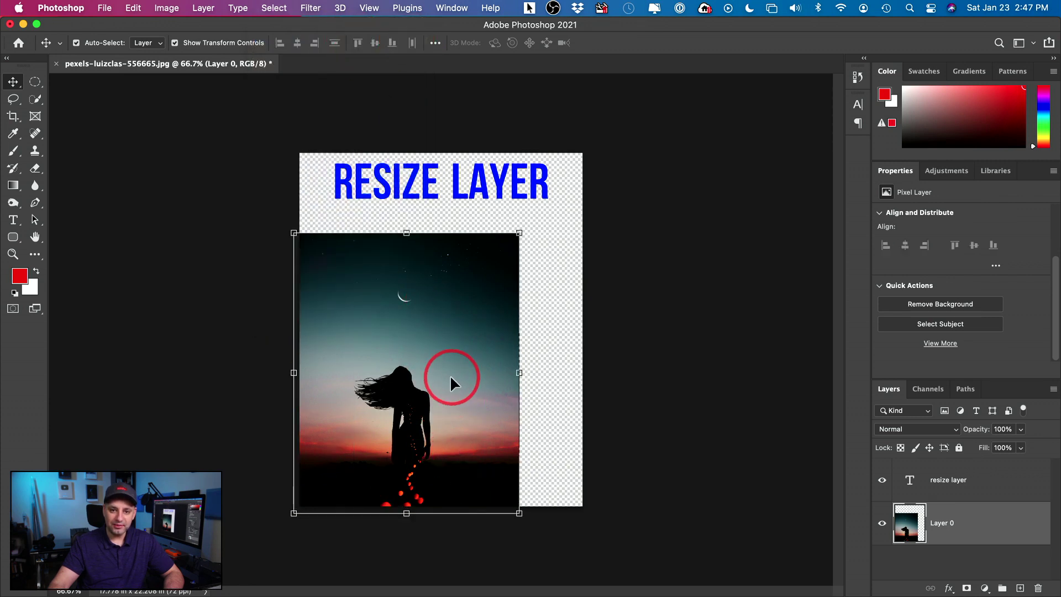
- Begin Content-Aware Scale on the sunset photo with Protect set to the 'girl' channel
left_click(133, 10)
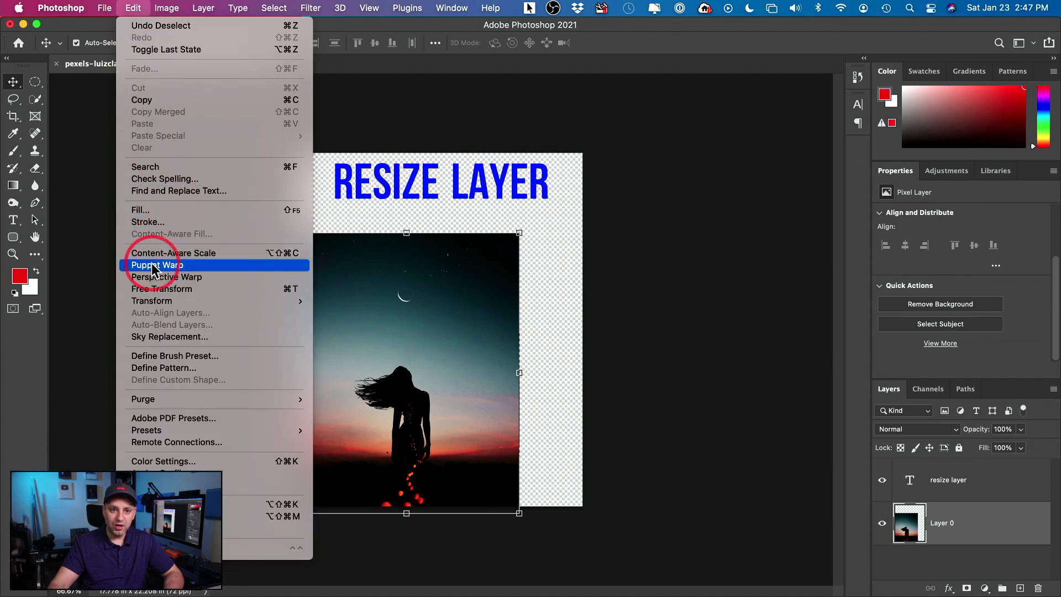
left_click(201, 257)
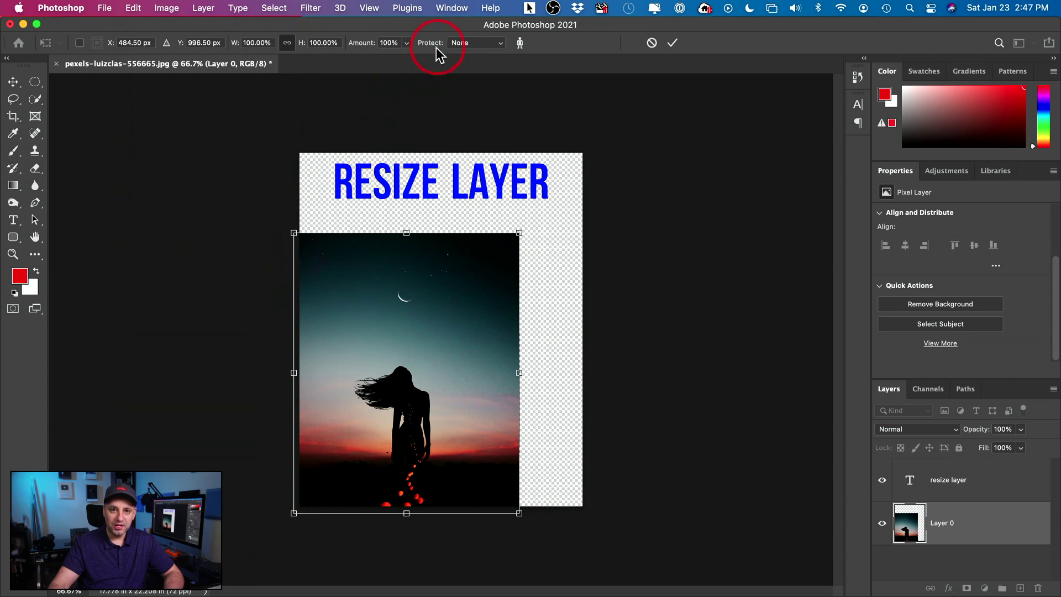
left_click(472, 42)
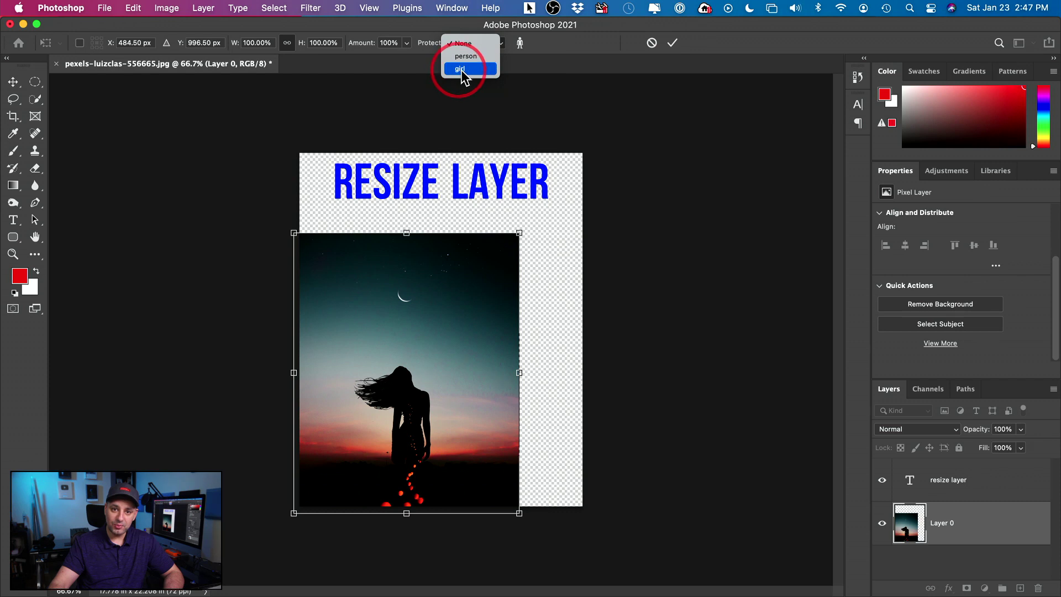
left_click(473, 69)
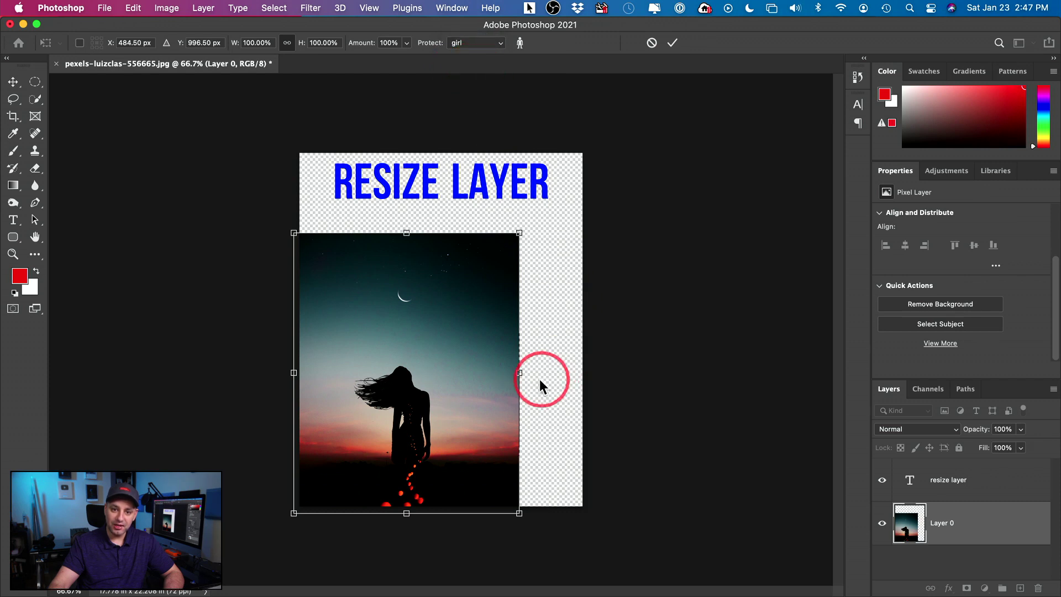
- Widen the photo to 145.24% with Content-Aware Scale while the silhouette keeps its shape
left_click_drag(519, 373, 411, 410)
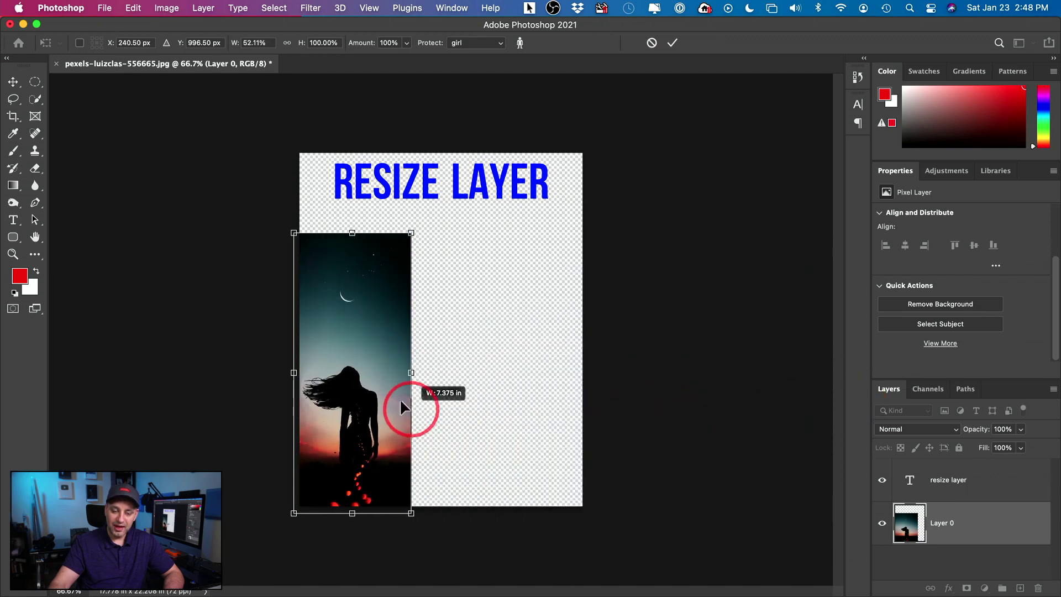
left_click_drag(411, 373, 599, 402)
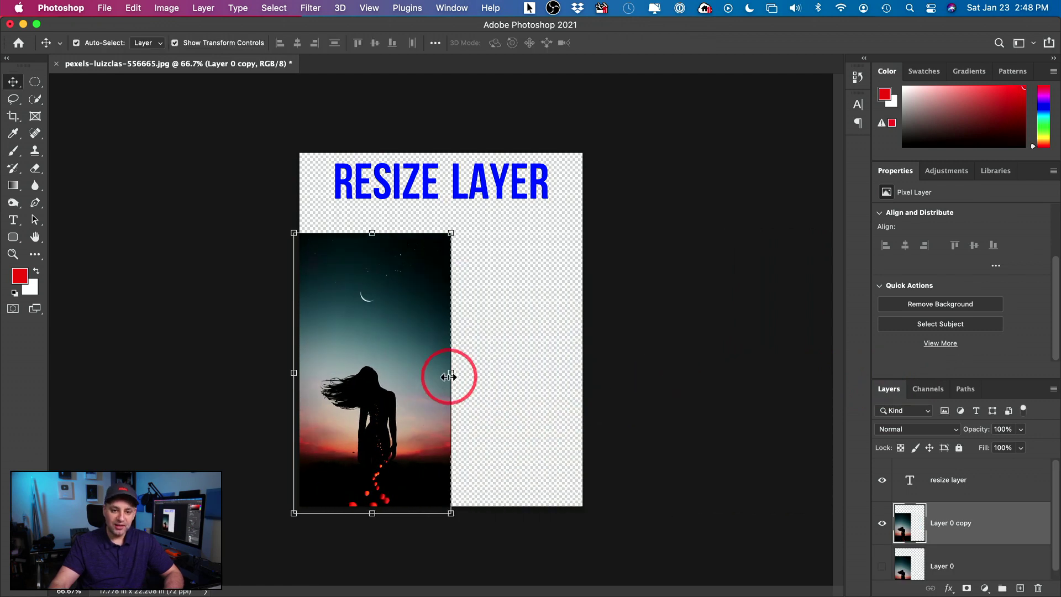
- Stretch and squeeze the layer copy with a regular transform to show the silhouette distorting
left_click(448, 377)
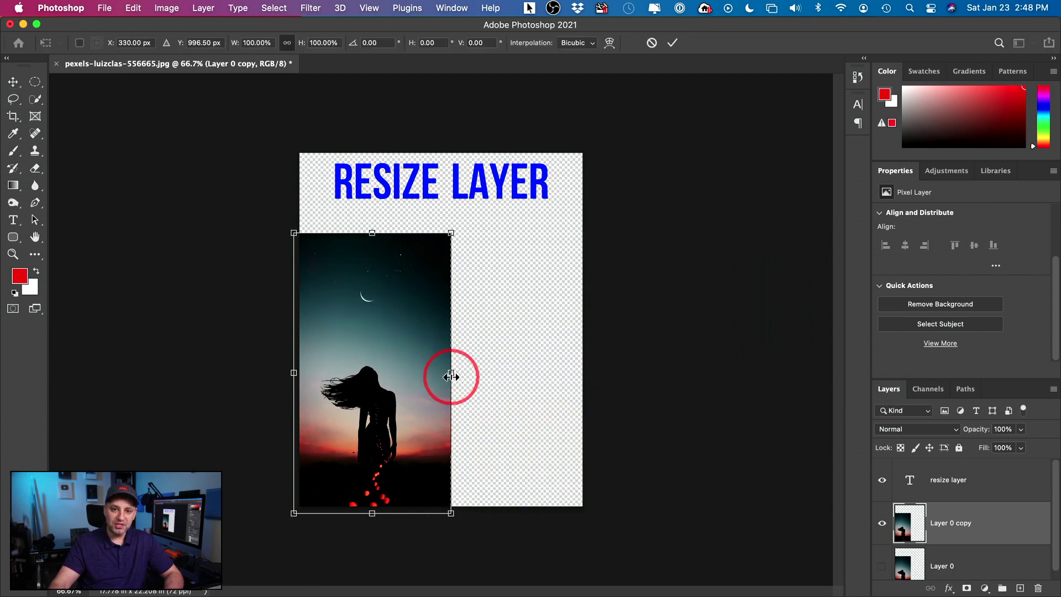
left_click_drag(451, 373, 699, 376)
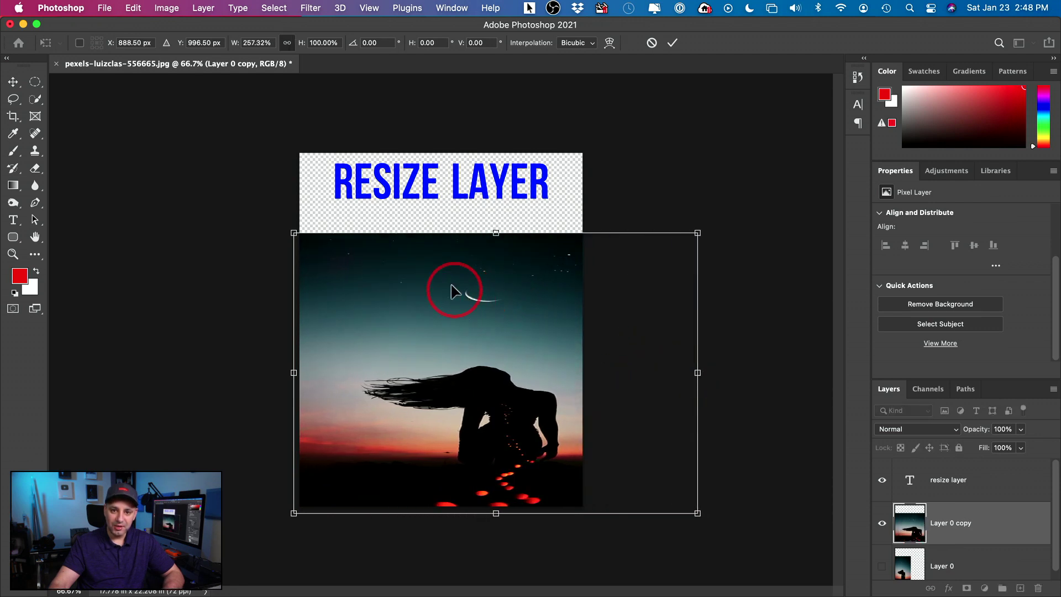
left_click_drag(698, 373, 361, 371)
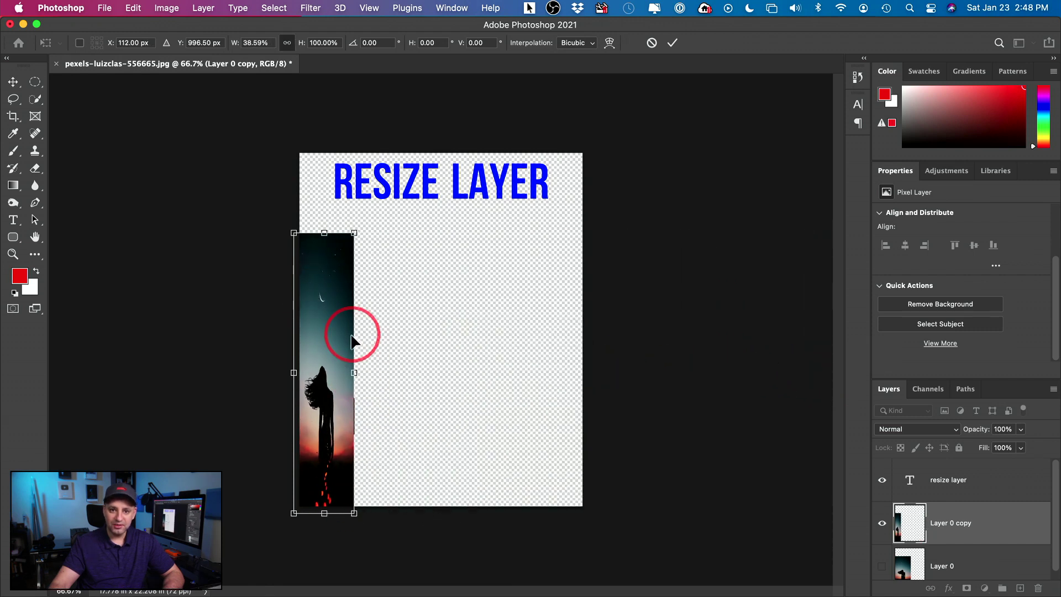
left_click(659, 42)
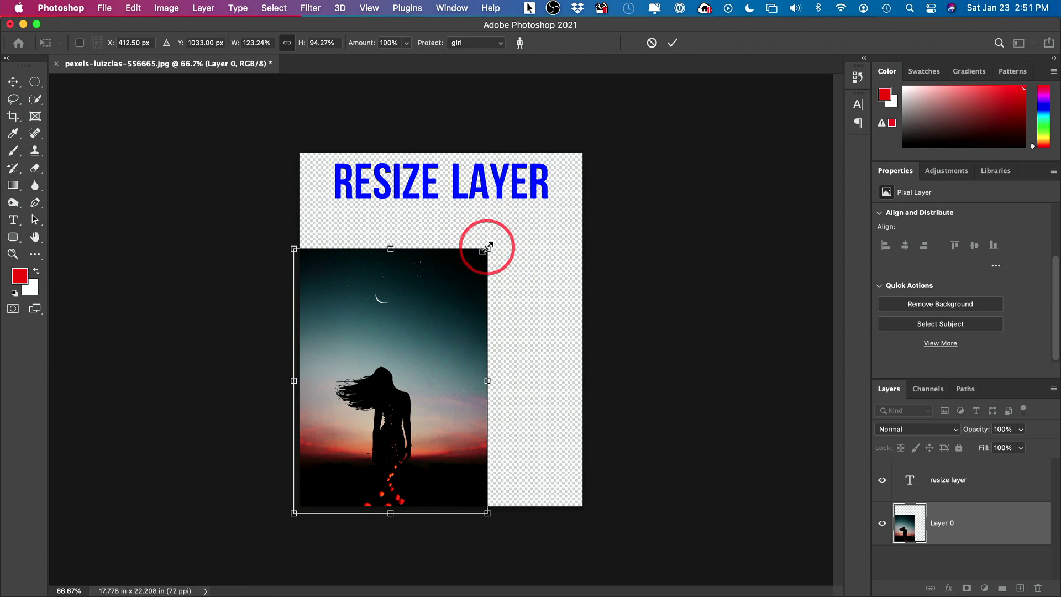
- Reduce the photo's height to 56.72% at 128.45% width with Content-Aware Scale
left_click_drag(487, 247, 497, 352)
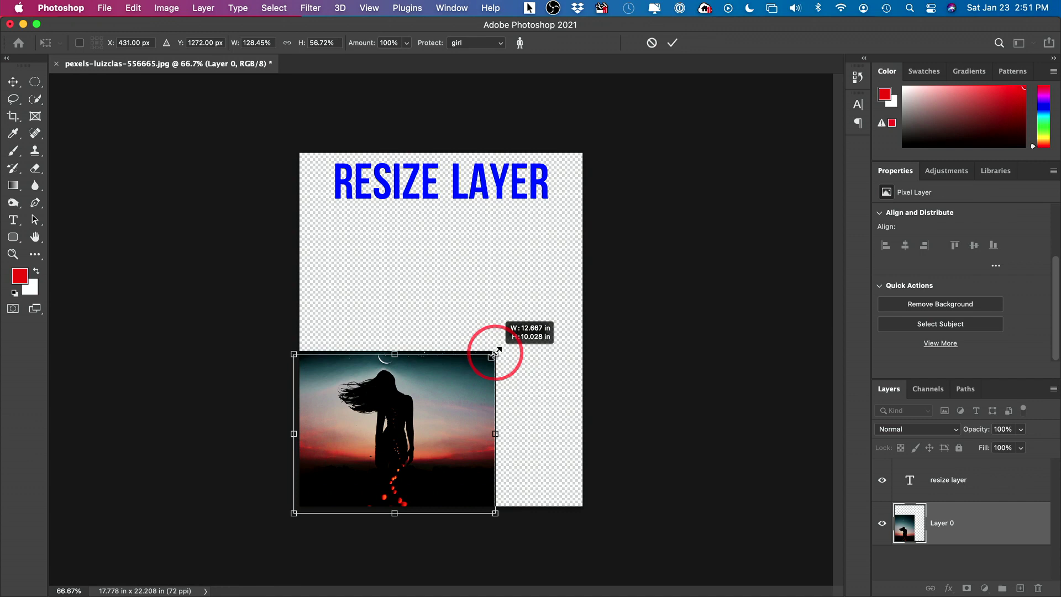
left_click_drag(497, 351, 496, 351)
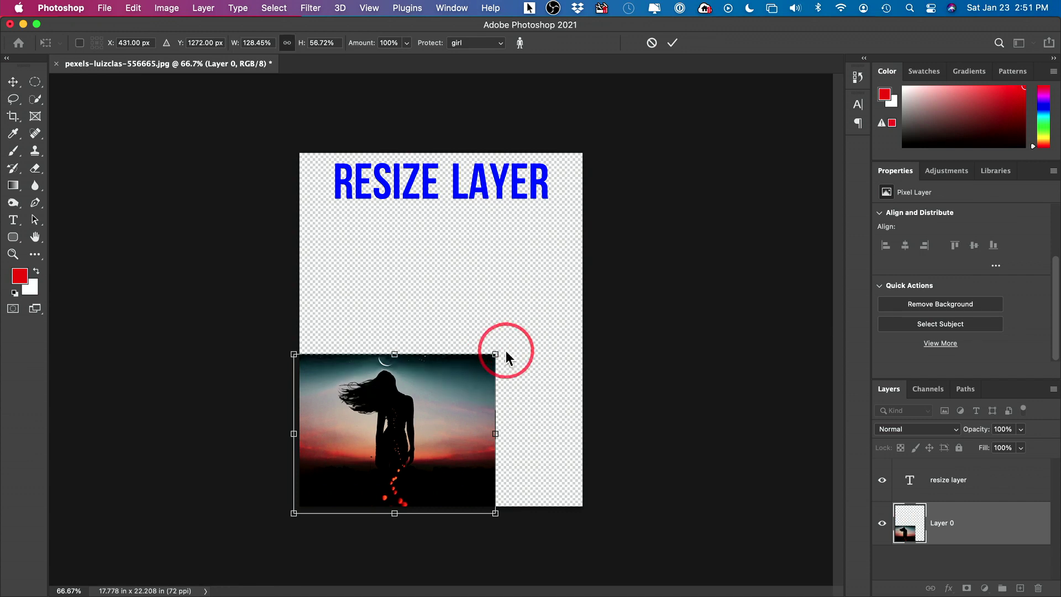
- Discard the content-aware resize, then set the photo to X 500 px, Y 500 px at 50% scale
key("Escape")
key("ctrl+t")
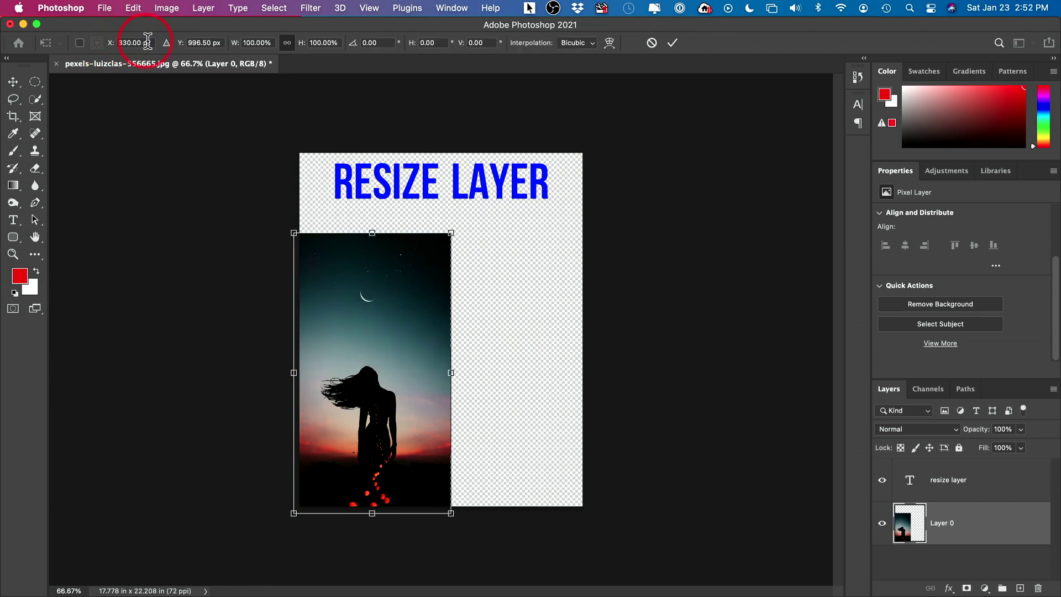
left_click_drag(154, 40, 113, 40)
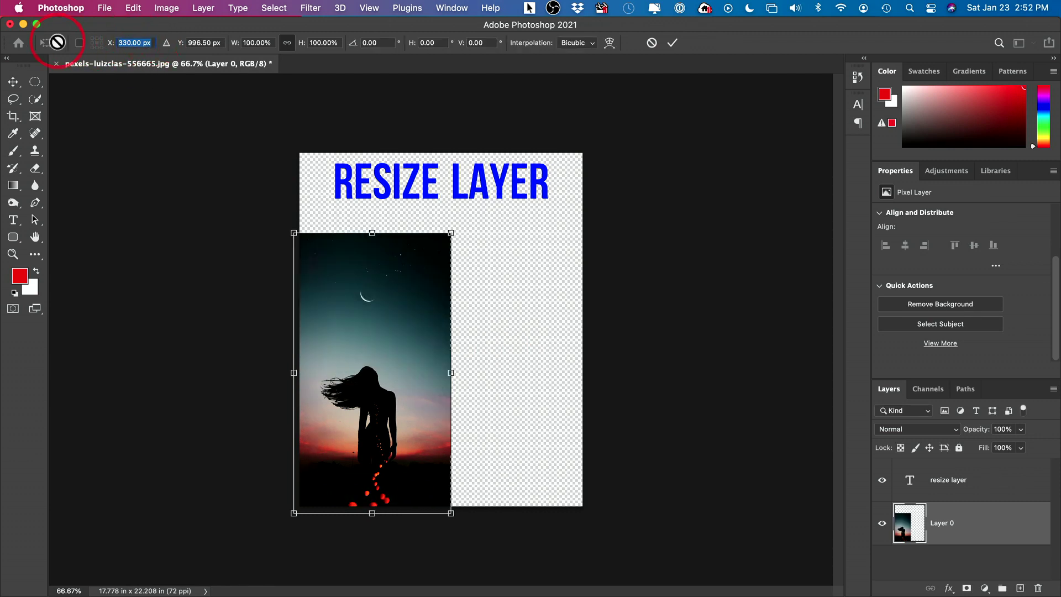
type("500")
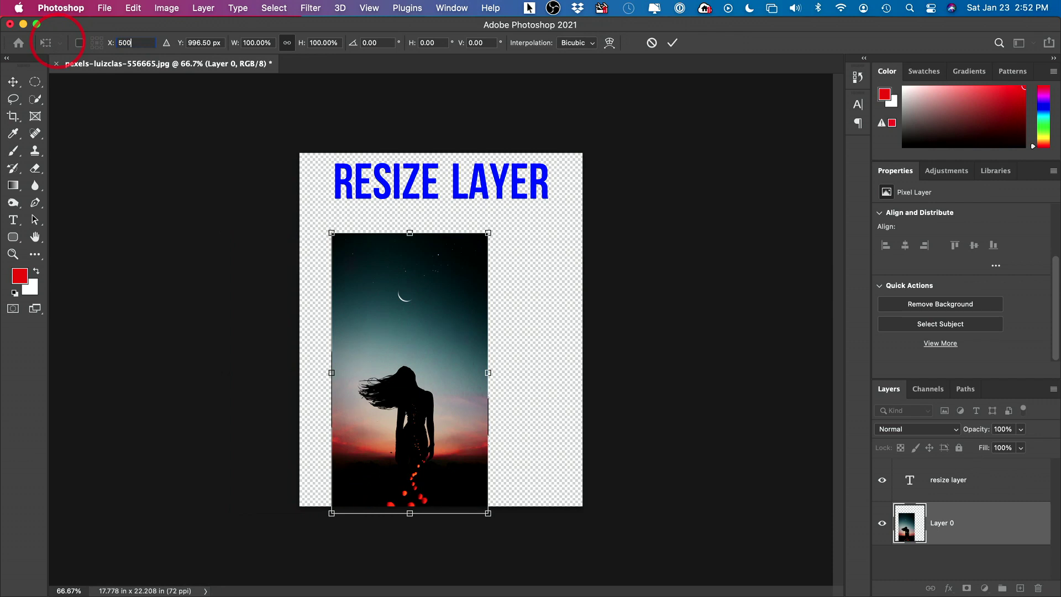
key("Tab")
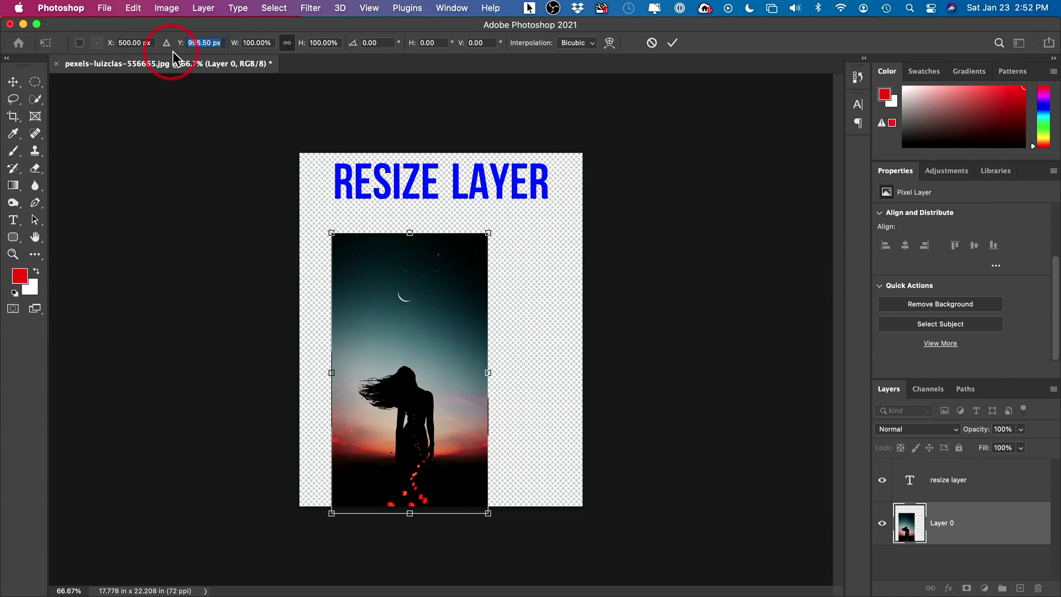
type("500")
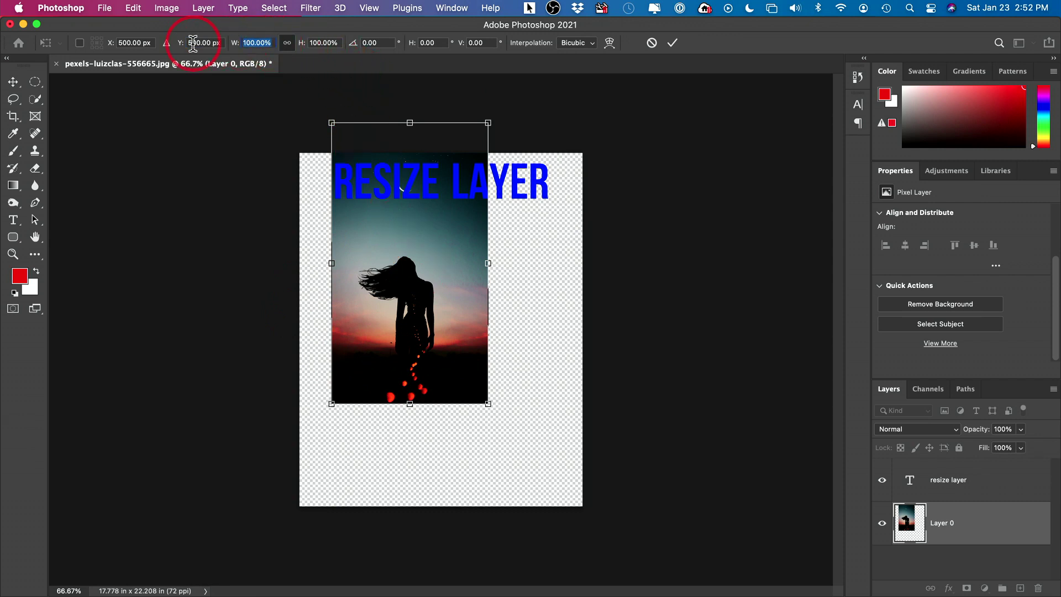
type("50")
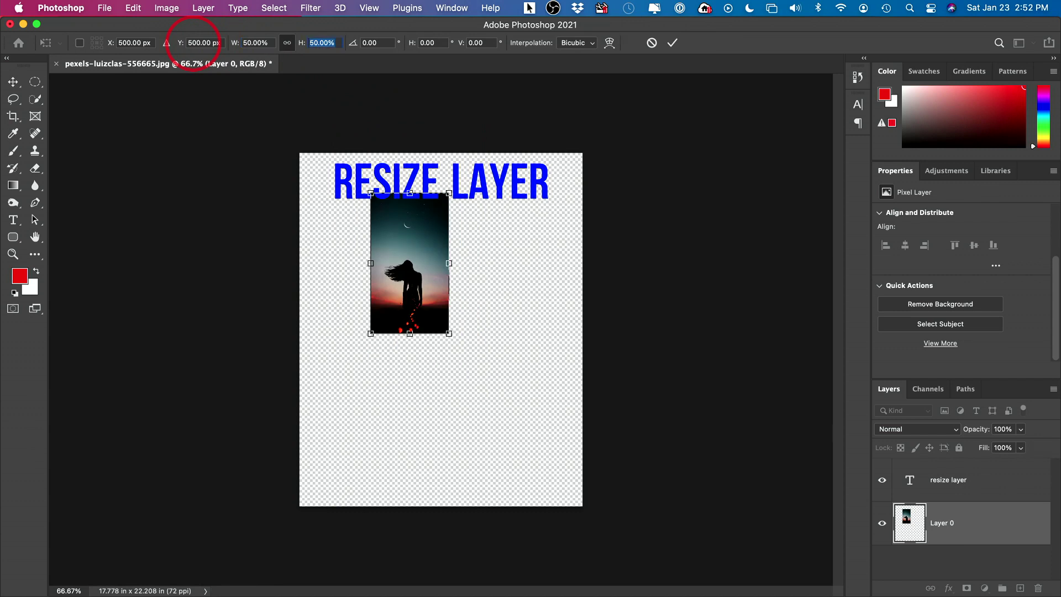
type("50")
left_click(672, 44)
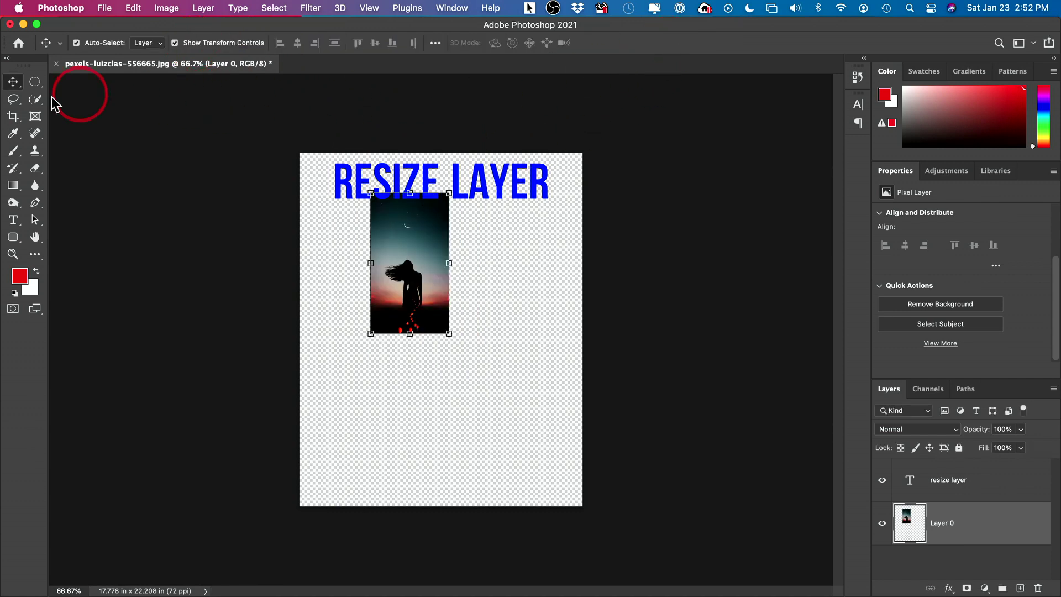
- Move the photo below the RESIZE LAYER title and start a transform with width and height linked
left_click_drag(403, 289, 457, 367)
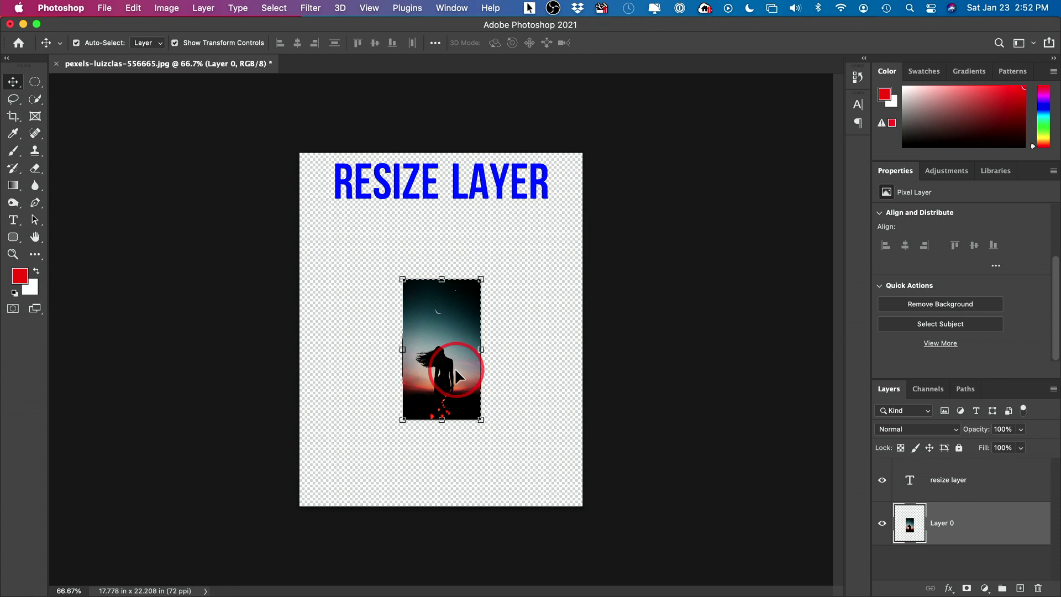
key("super+t")
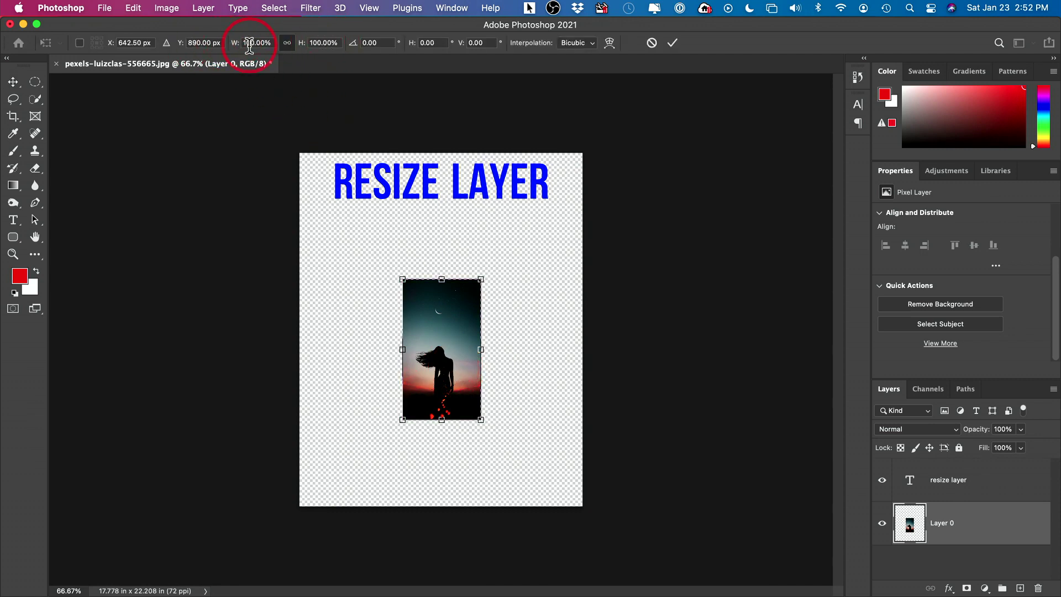
left_click(287, 43)
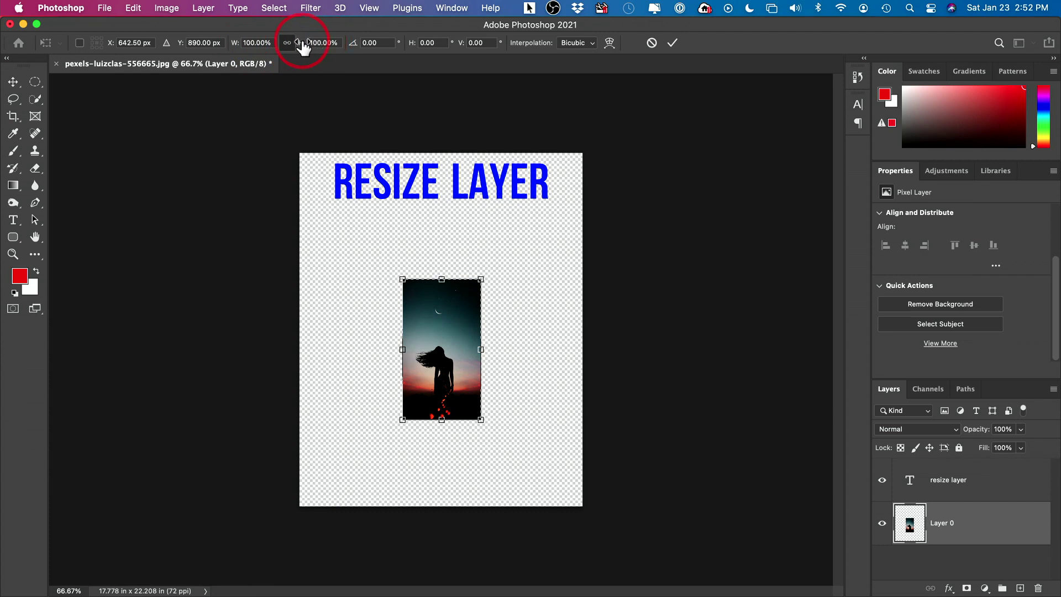